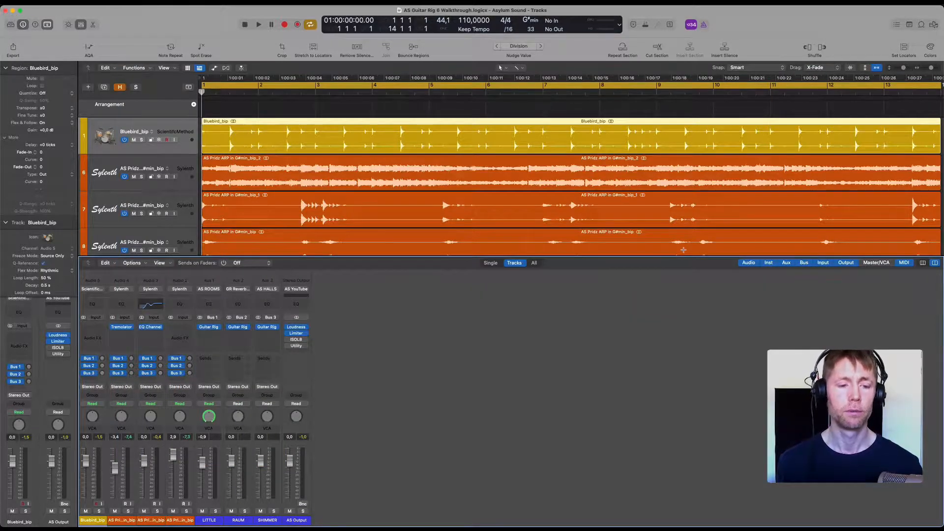
Play the full arrangement from its beginning to hear the dry mix and stop playback.
key("space")
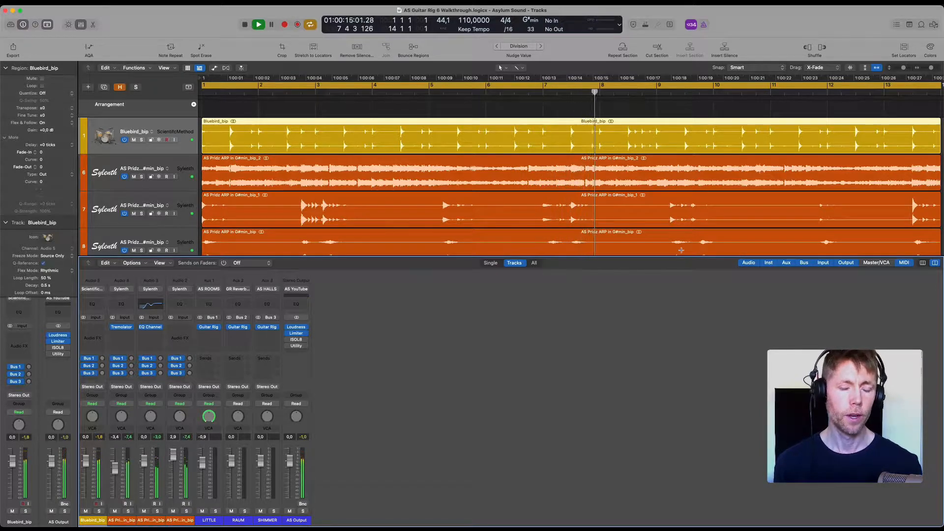
key("space")
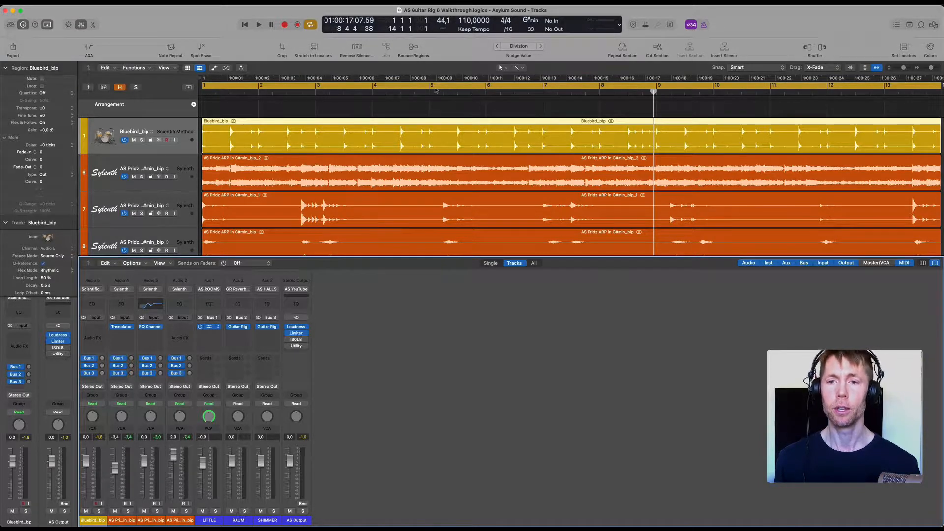
Bring up Guitar Rig on the LITTLE aux channel and examine the Little Reflektor's Decay, Low Cut and Mix controls.
left_click_drag(489, 112, 609, 67)
mouse_move(629, 153)
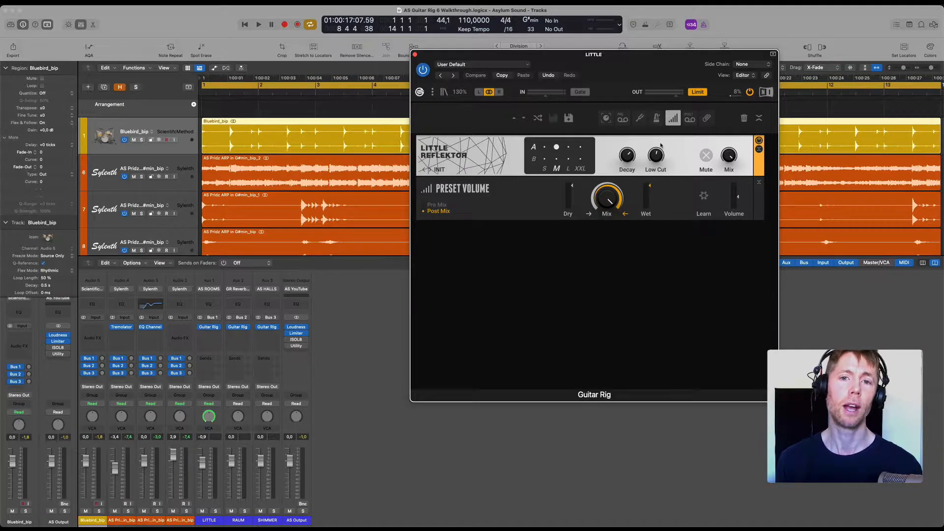
left_click_drag(684, 64, 683, 80)
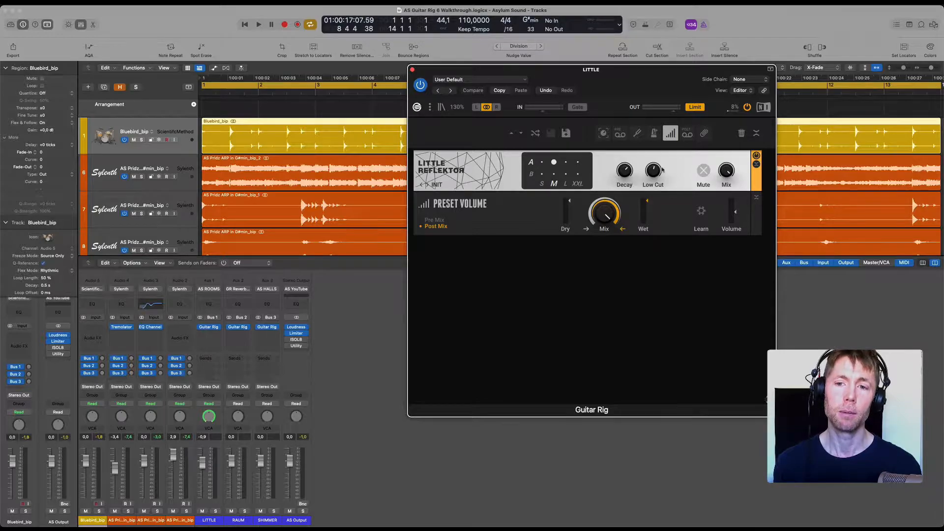
mouse_move(624, 172)
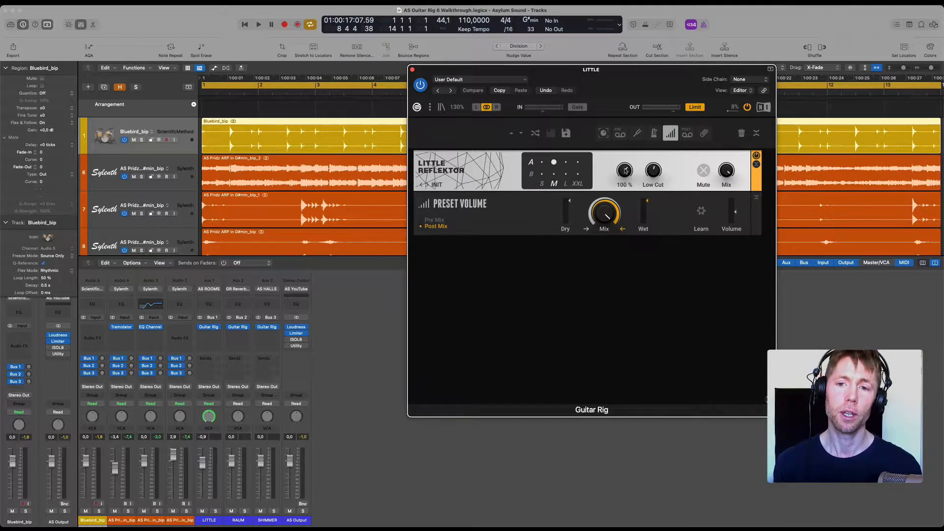
mouse_move(653, 170)
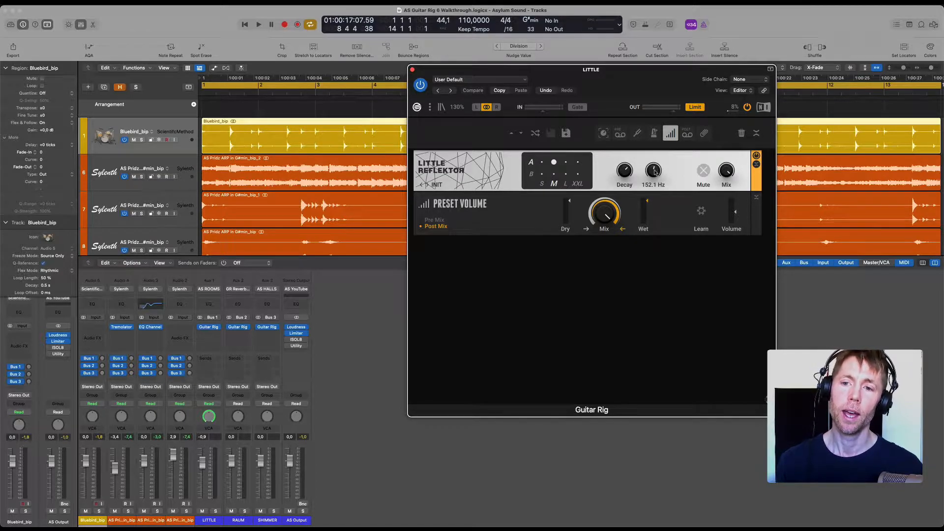
mouse_move(725, 177)
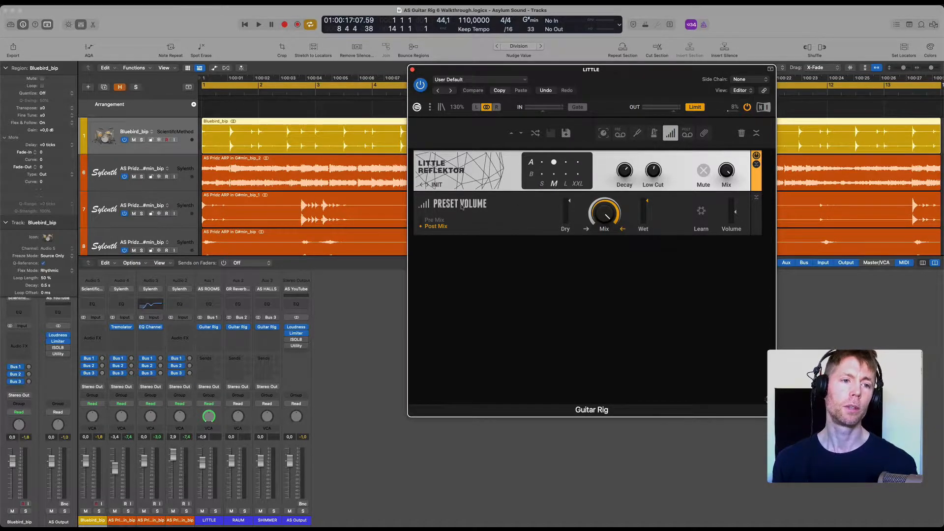
Solo the Bluebird_bip track, start playback and raise its Bus 1 send above 2 dB.
left_click(141, 140)
key("space")
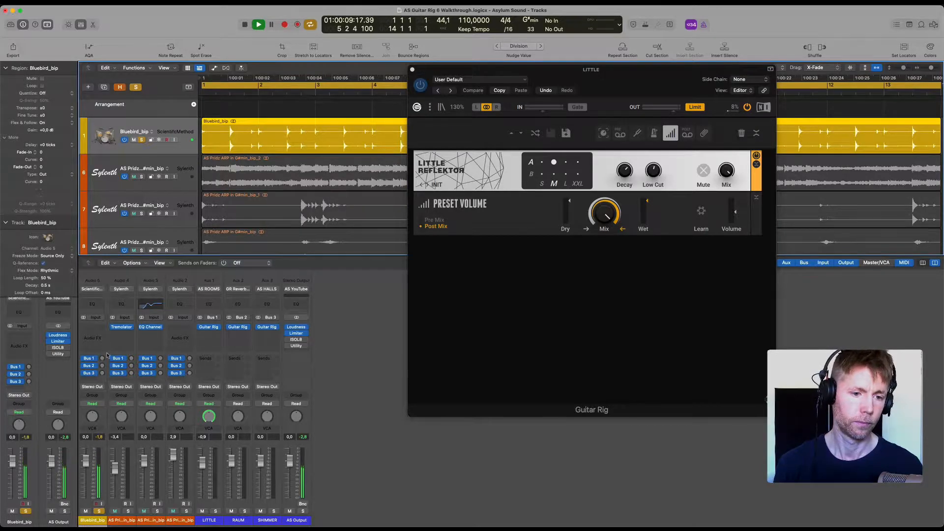
left_click_drag(102, 358, 101, 312)
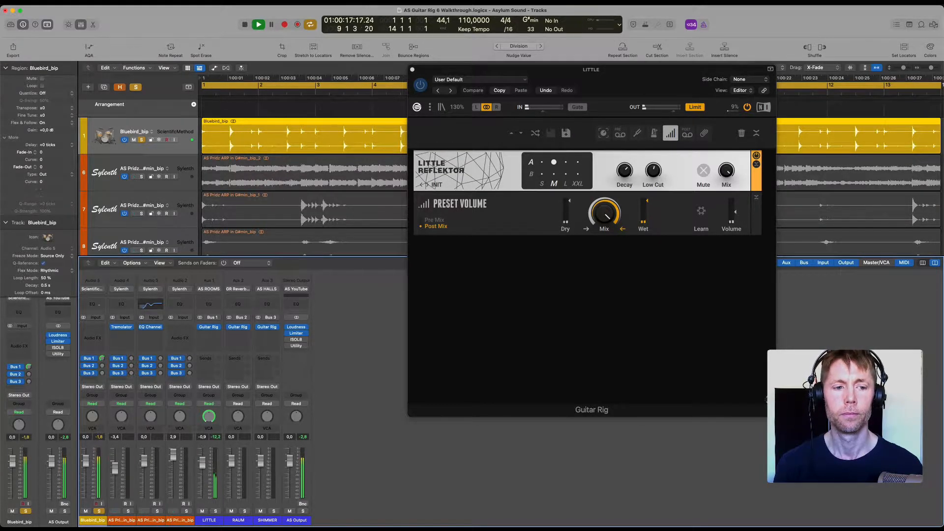
left_click_drag(99, 305, 98, 296)
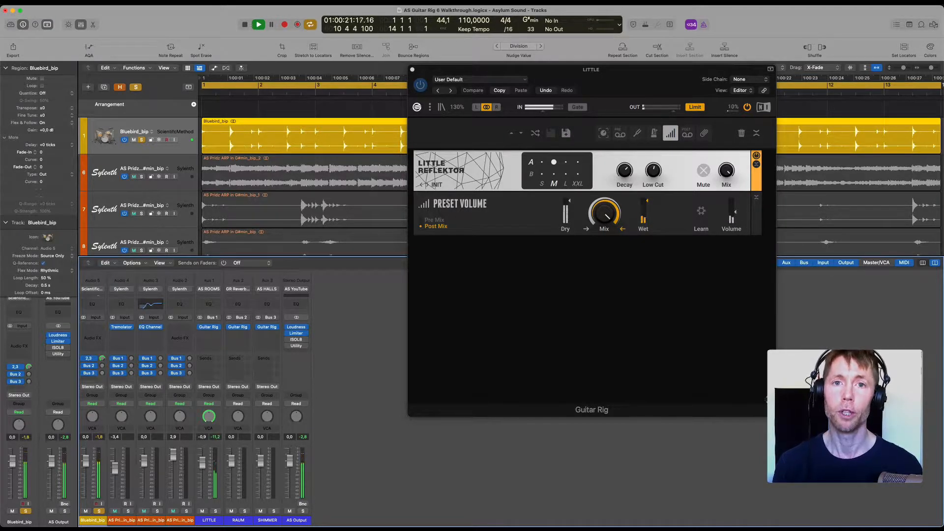
left_click_drag(98, 296, 98, 292)
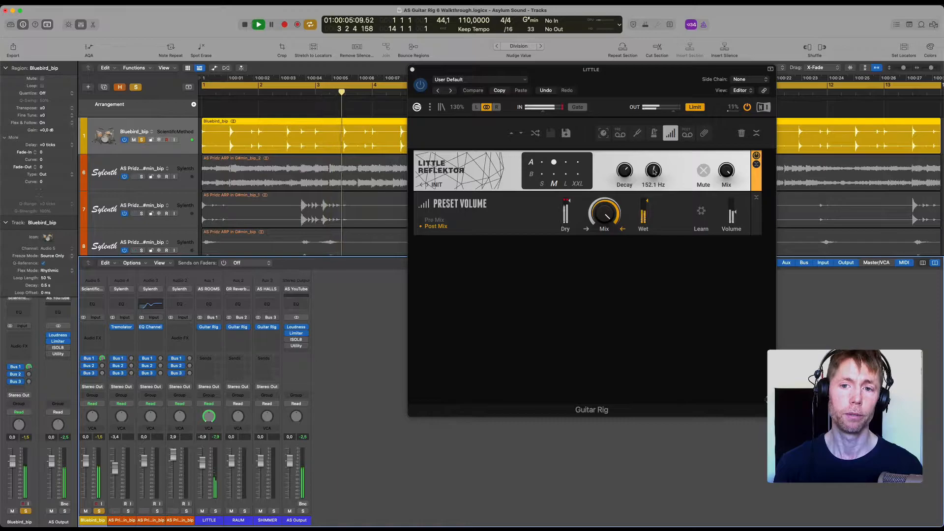
Sweep the Little Reflektor's Low Cut up to 382.6 Hz and bring it down to about 24 Hz.
left_click(653, 172)
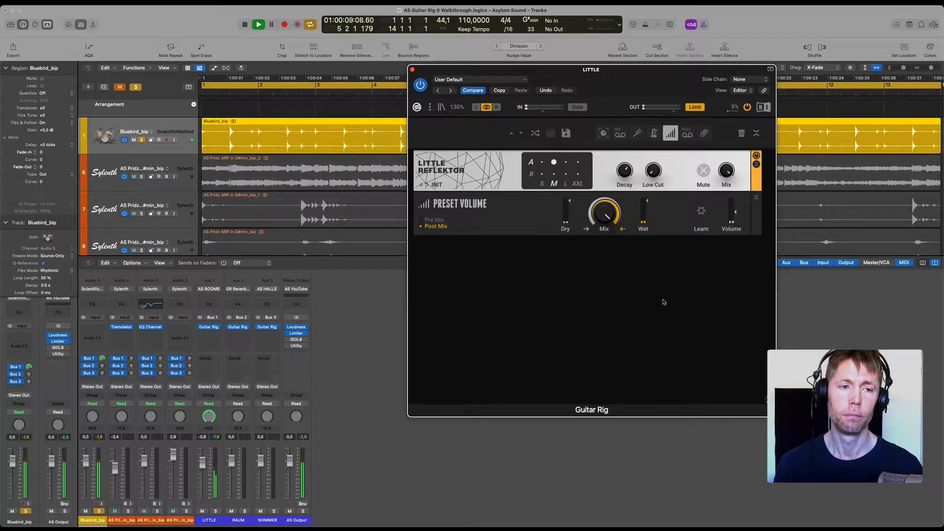
mouse_move(658, 176)
scroll(657, 175, "up", 5)
scroll(656, 175, "up", 10)
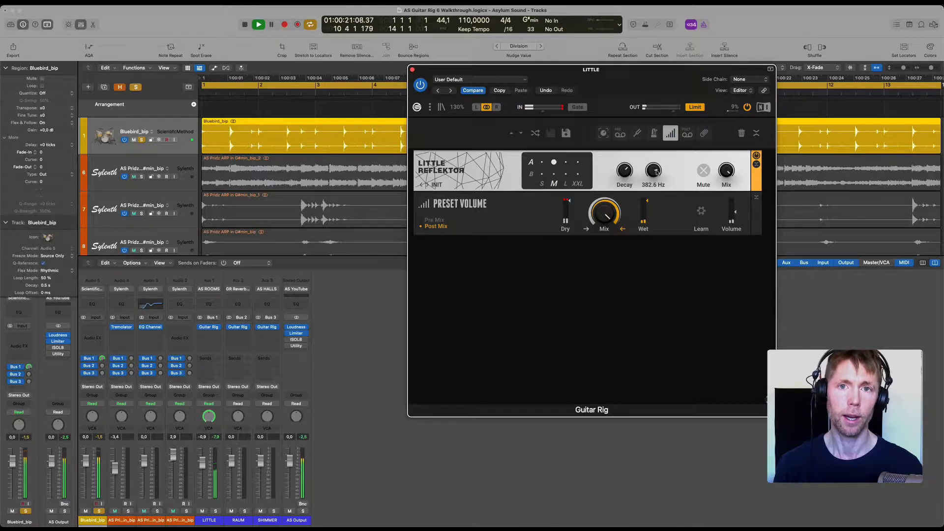
left_click_drag(657, 172, 656, 172)
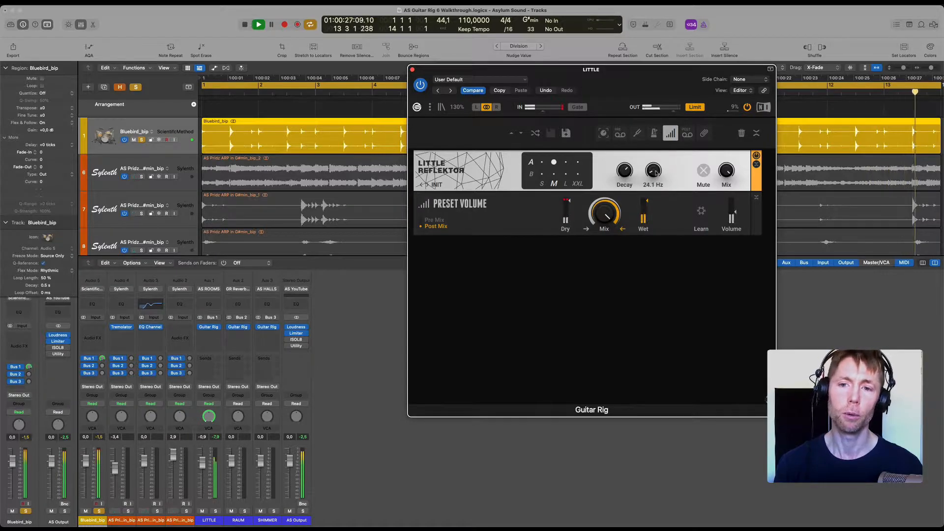
Audition the Little Reflektor's row A reverbs from size S up to XXL.
left_click(542, 163)
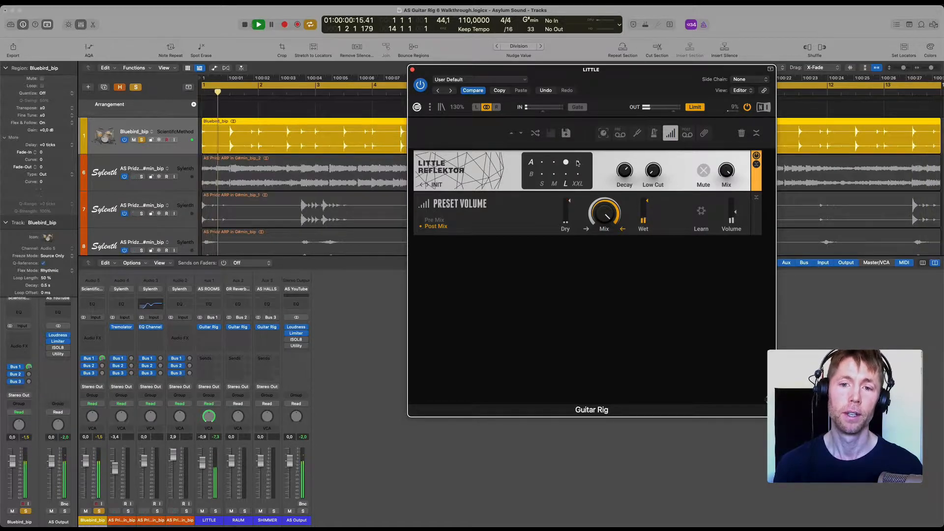
left_click(578, 163)
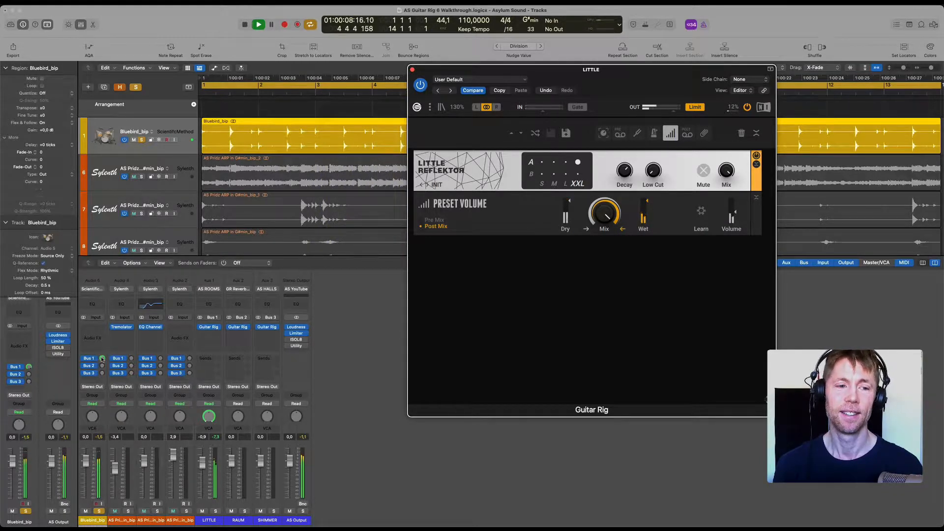
Bypass the Bluebird_bip track's Bus 1 send, switch the Little Reflektor to row B size S, and re-enable the send.
left_click(84, 359)
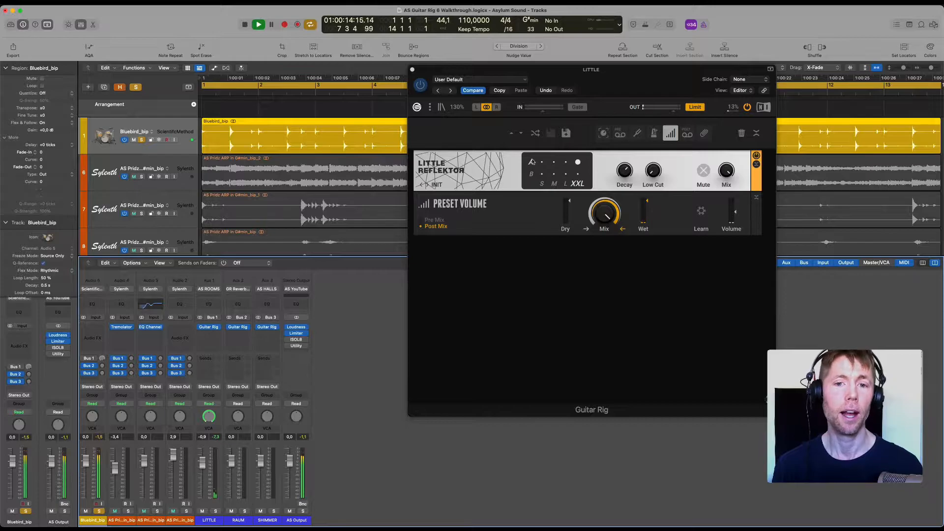
left_click(525, 203)
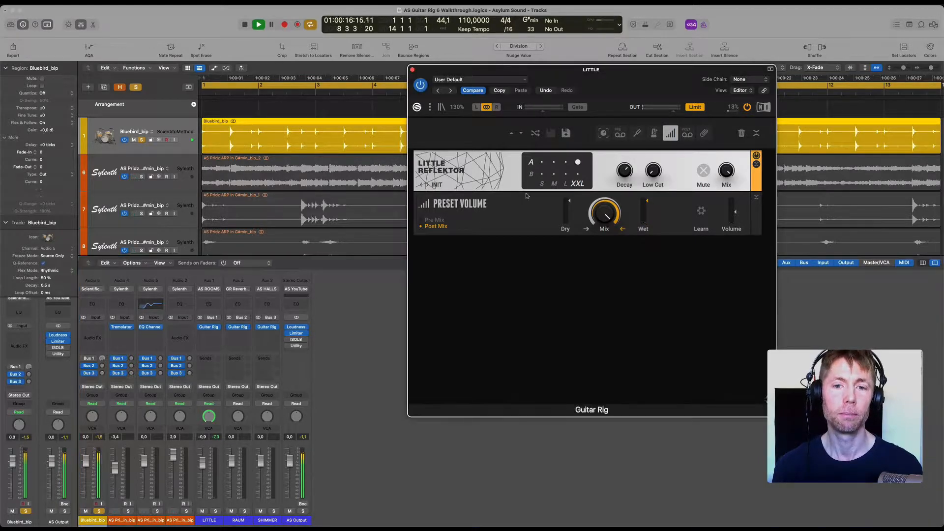
left_click(542, 174)
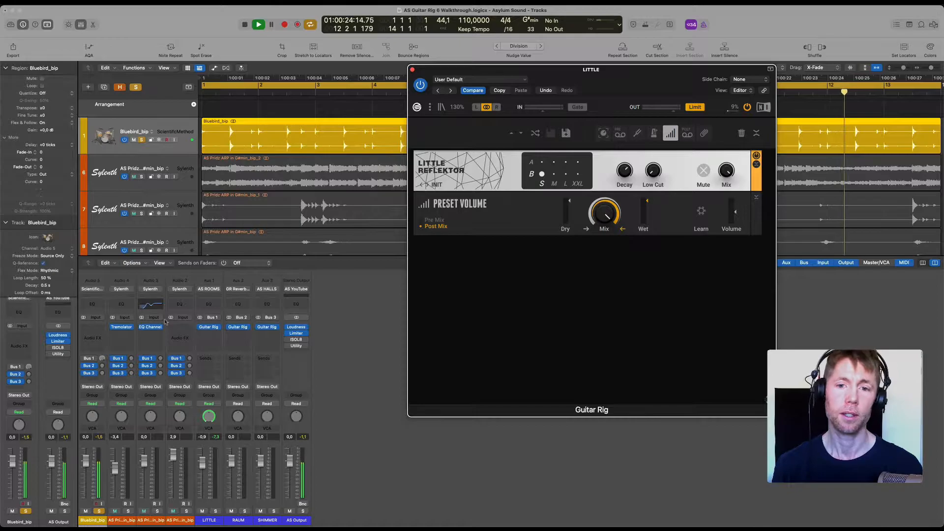
left_click(84, 358)
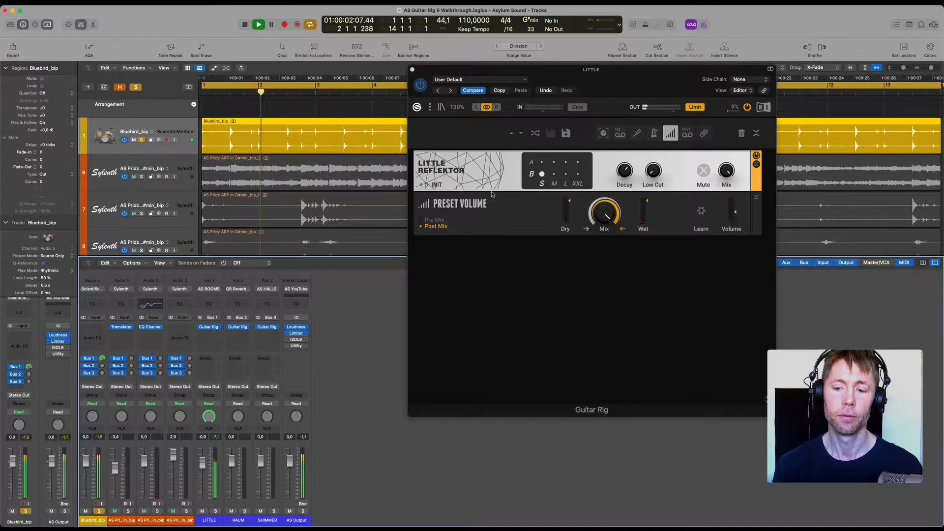
Compare the Little Reflektor's A and B reverbs at sizes S and M, ending on B size M.
left_click(542, 163)
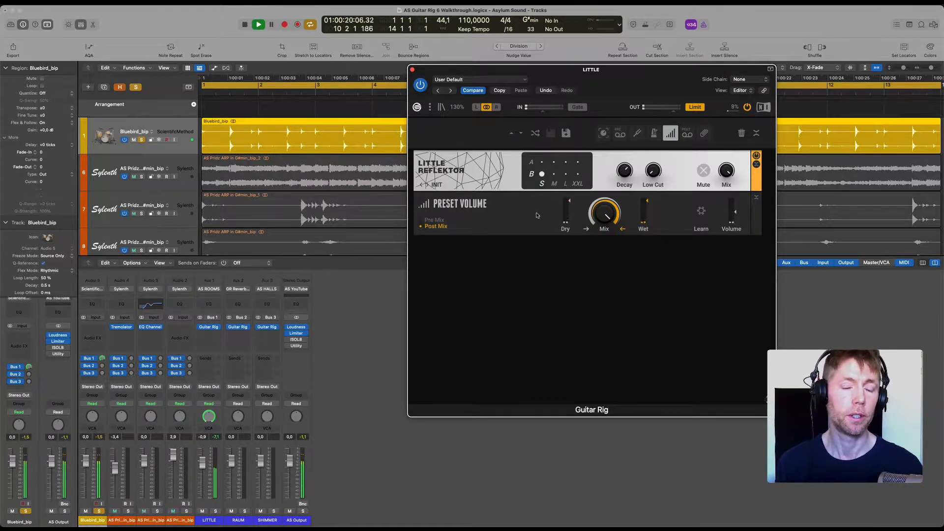
left_click(554, 175)
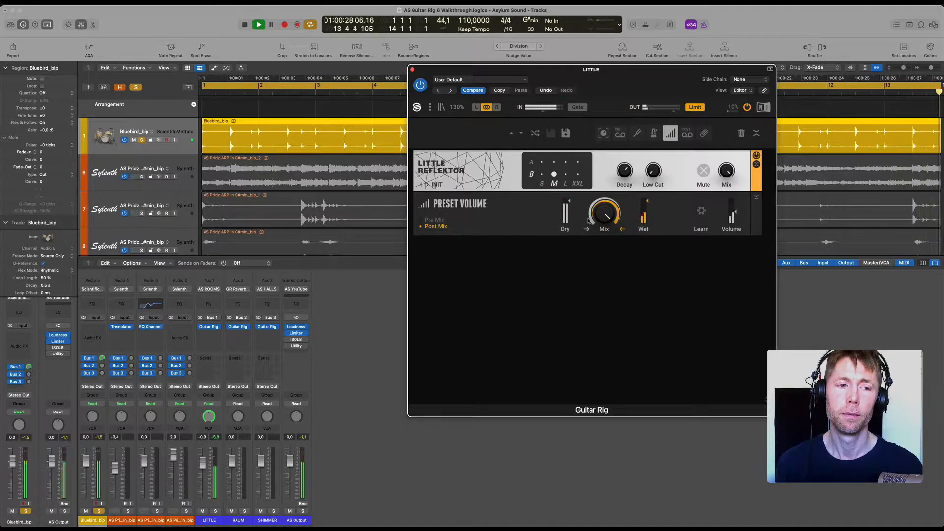
left_click(554, 163)
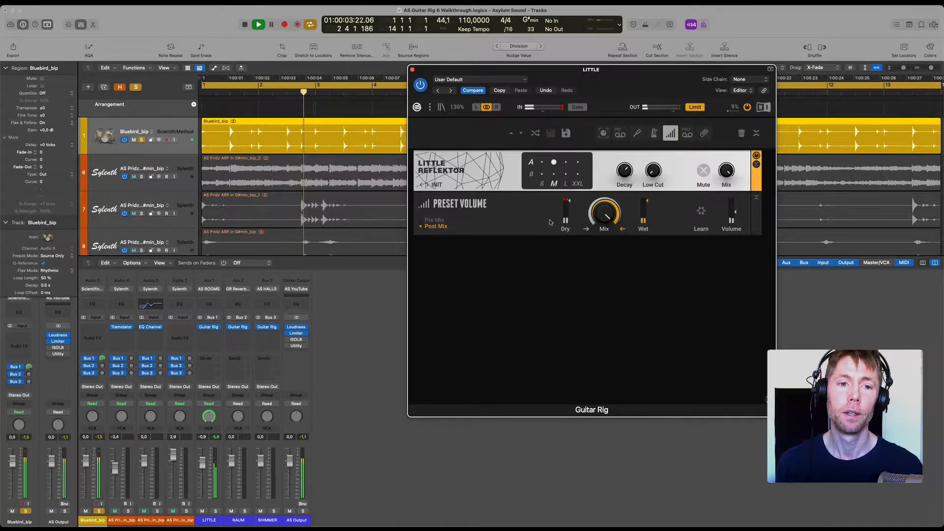
left_click(554, 174)
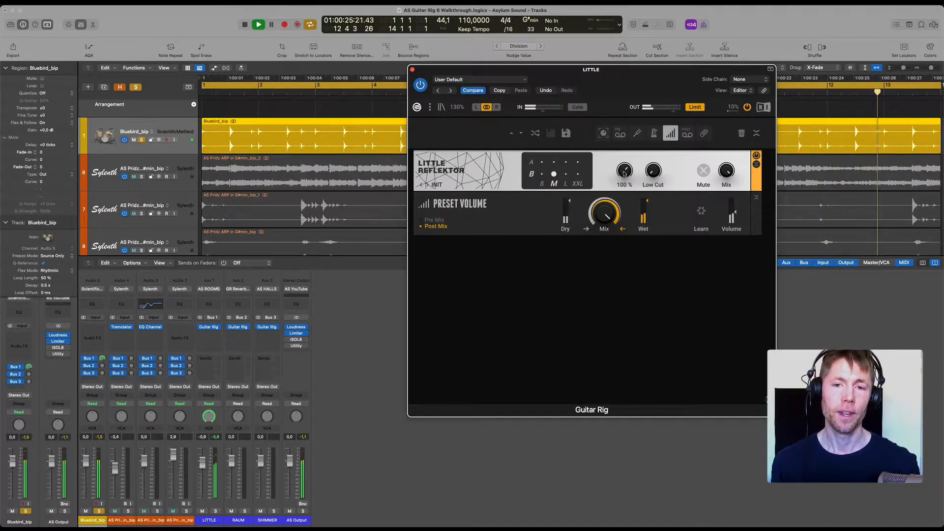
Restart playback and audition shorter Decay settings on the Little Reflektor.
key("space")
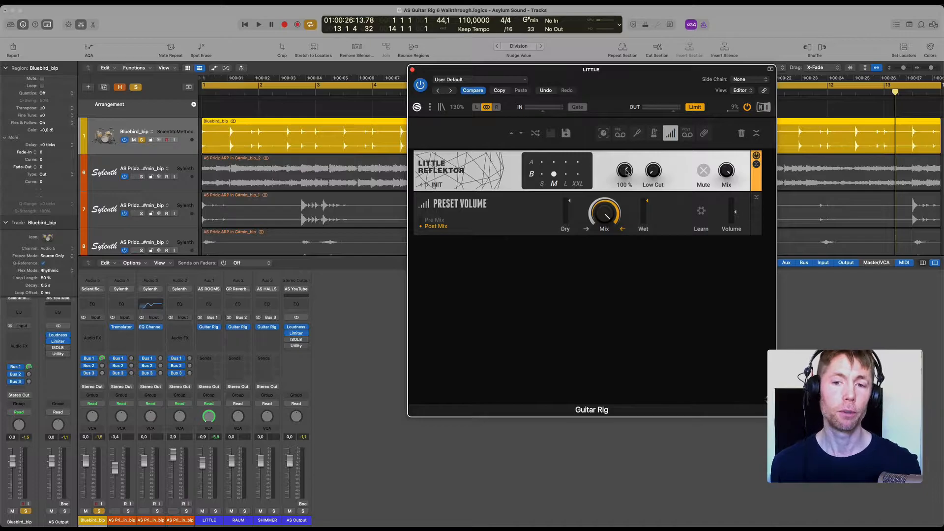
key("space")
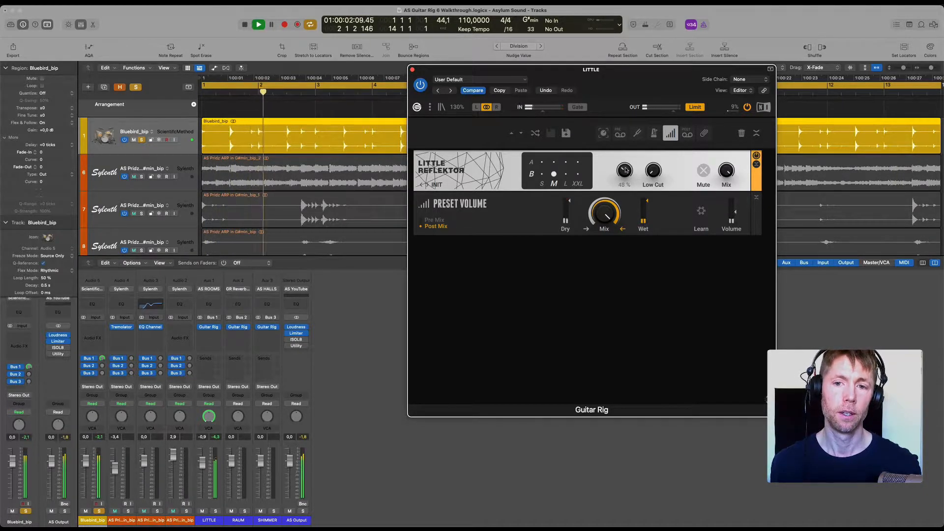
left_click_drag(625, 170, 625, 171)
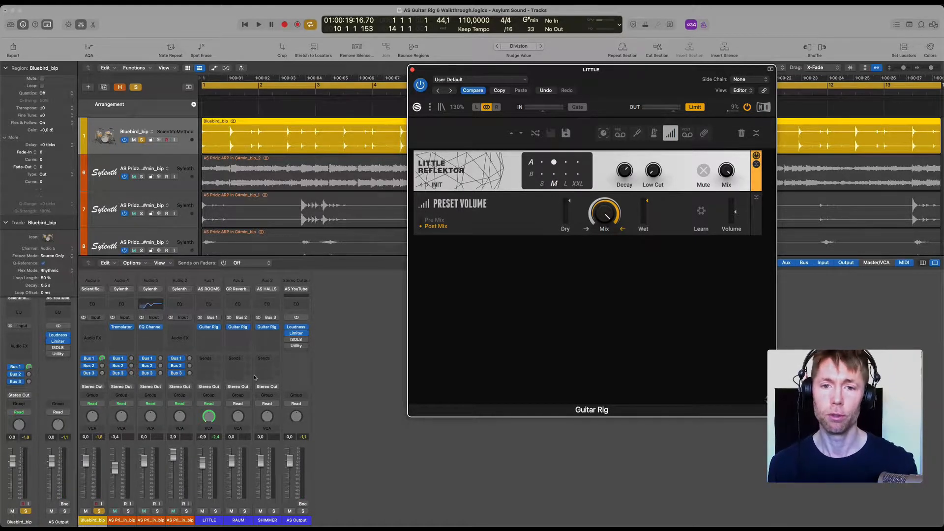
Restart playback, switch the Little Reflektor to row B size S, and lower Bluebird_bip's Bus 1 send to -5.4 dB.
key("space")
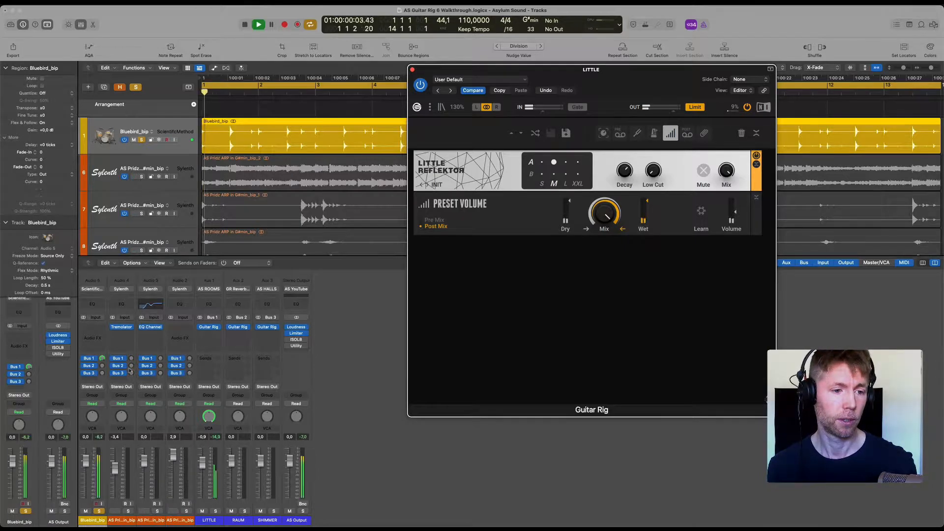
left_click(541, 174)
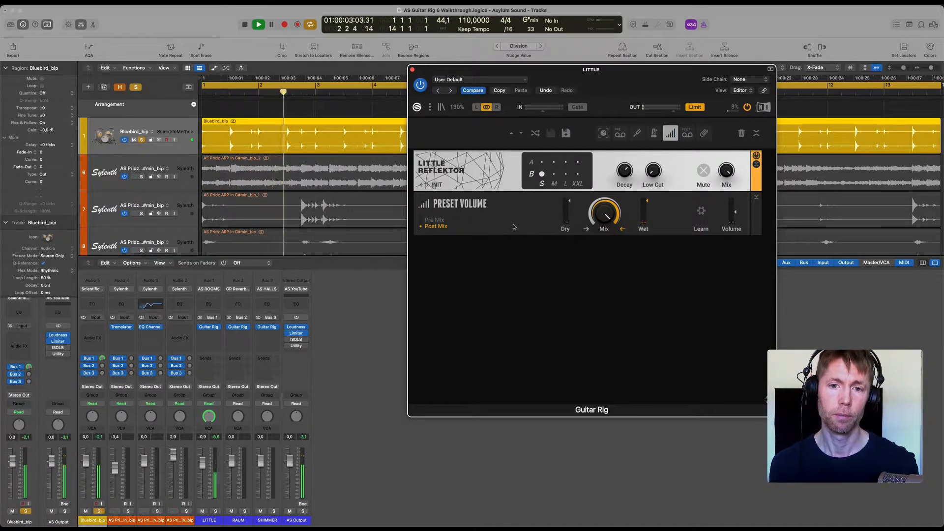
left_click_drag(101, 358, 105, 377)
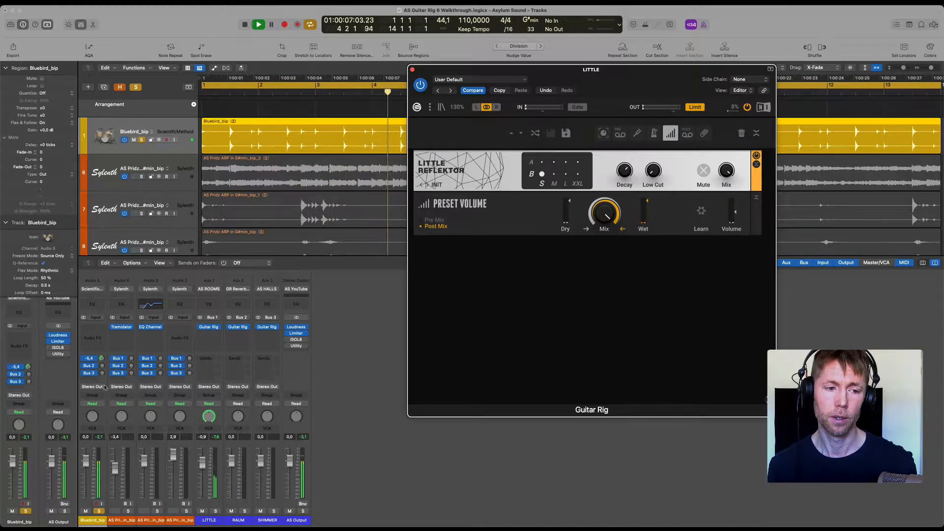
left_click(103, 360)
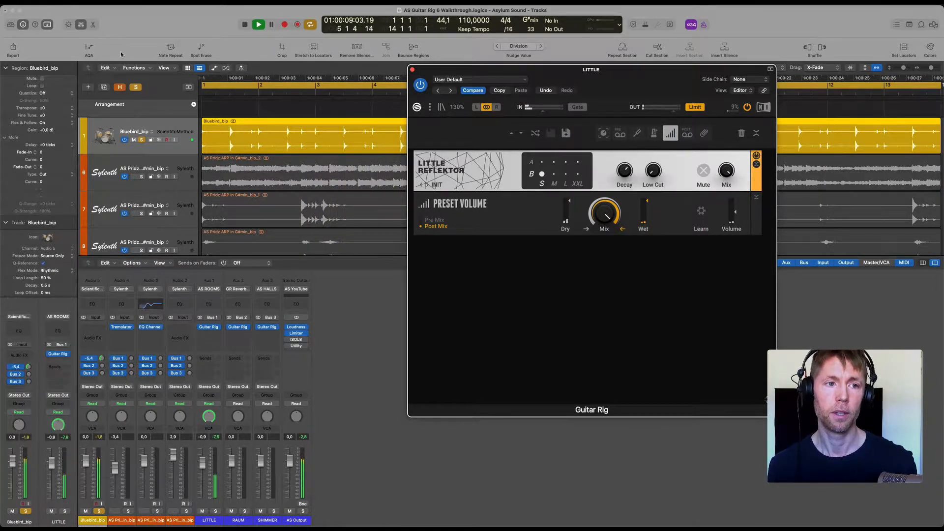
Clear the solo to hear all tracks and raise Bluebird_bip's Bus 1 send to about 0.1 dB.
left_click(136, 87)
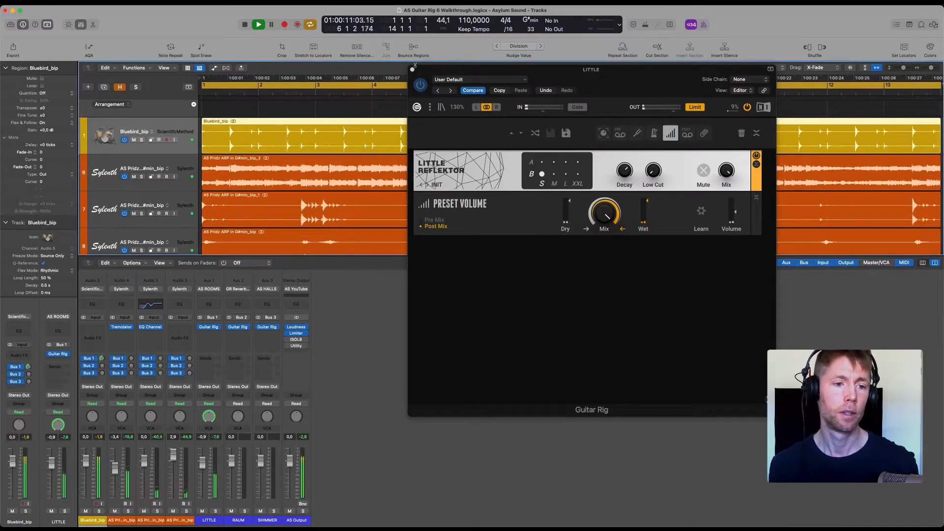
left_click_drag(101, 359, 101, 346)
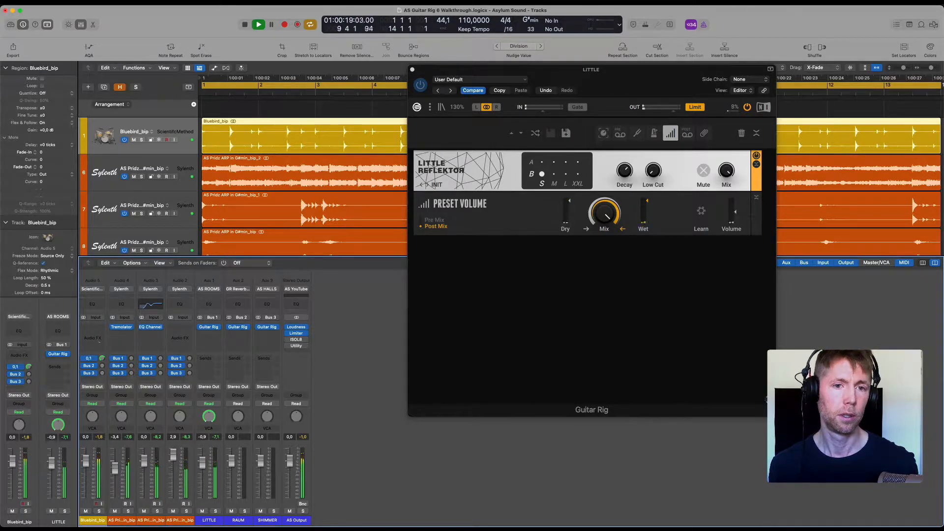
Close the LITTLE plug-in window, solo track 6 of the AS Pridz ARP parts, and select its region.
left_click(412, 70)
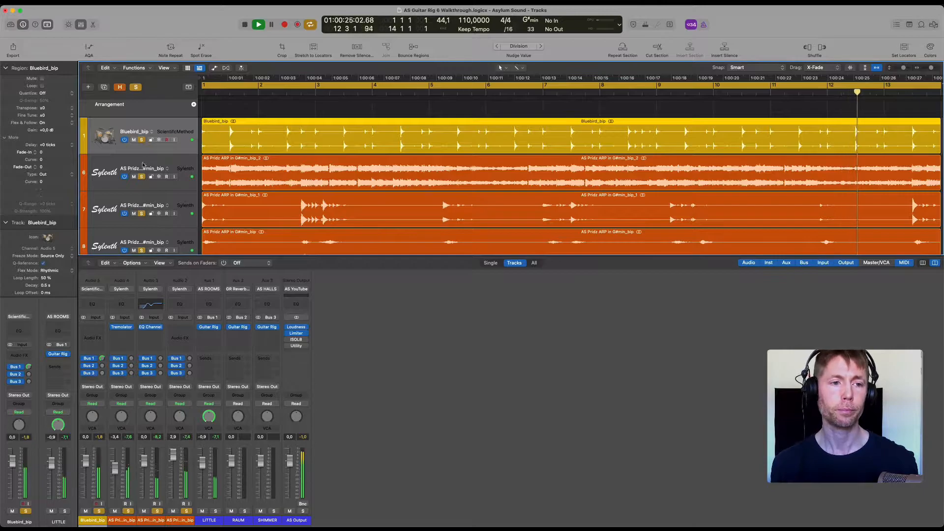
left_click(141, 177)
left_click(236, 177)
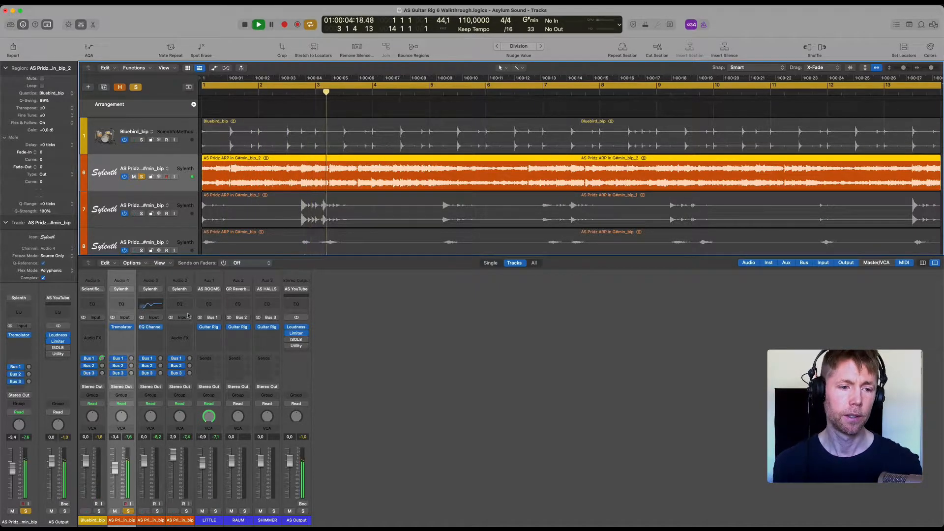
Inspect the Tremolator insert on track 6, close its window, and stop playback.
left_click(122, 328)
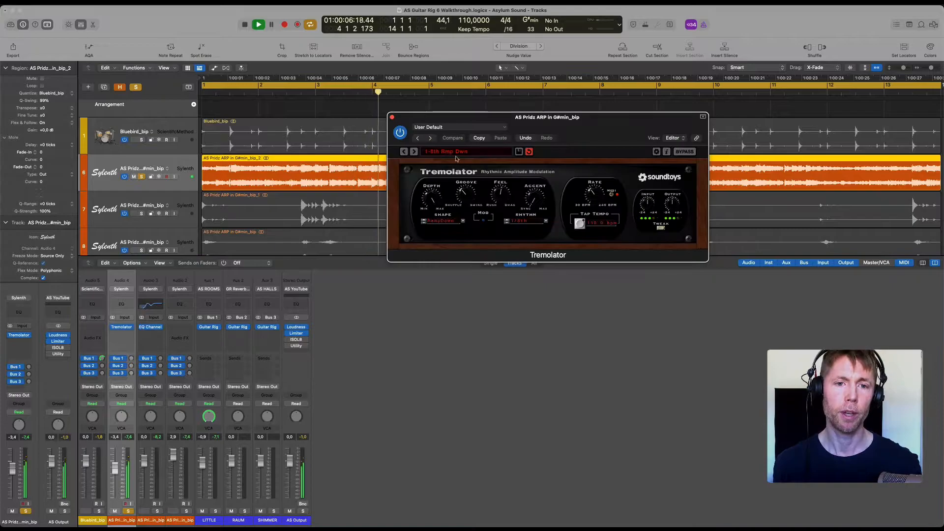
left_click(392, 118)
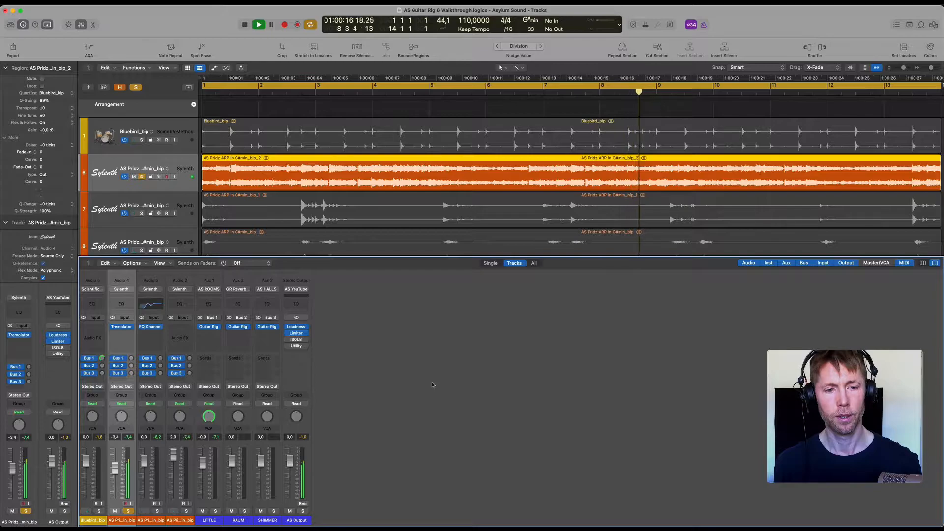
key("space")
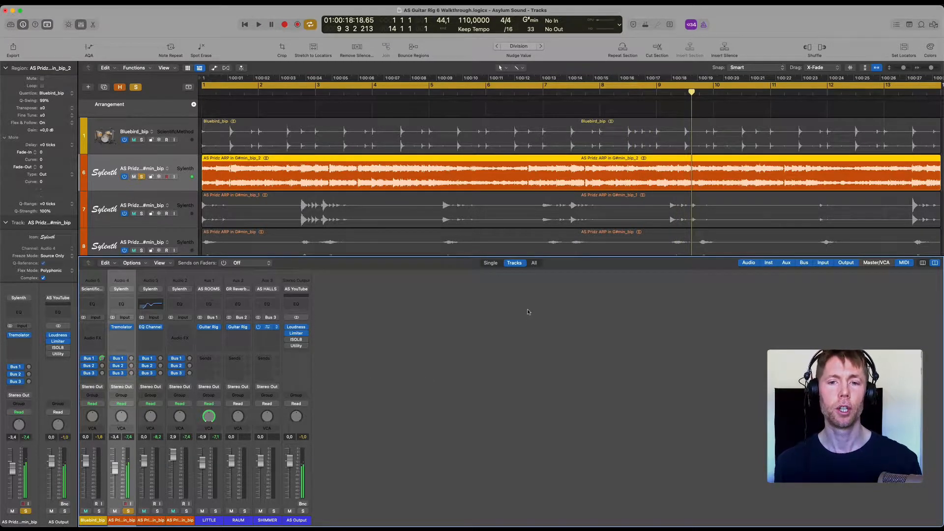
Reposition the SHIMMER channel's Guitar Rig window and raise track 6's Bus 3 send to feed it.
left_click_drag(696, 71, 582, 81)
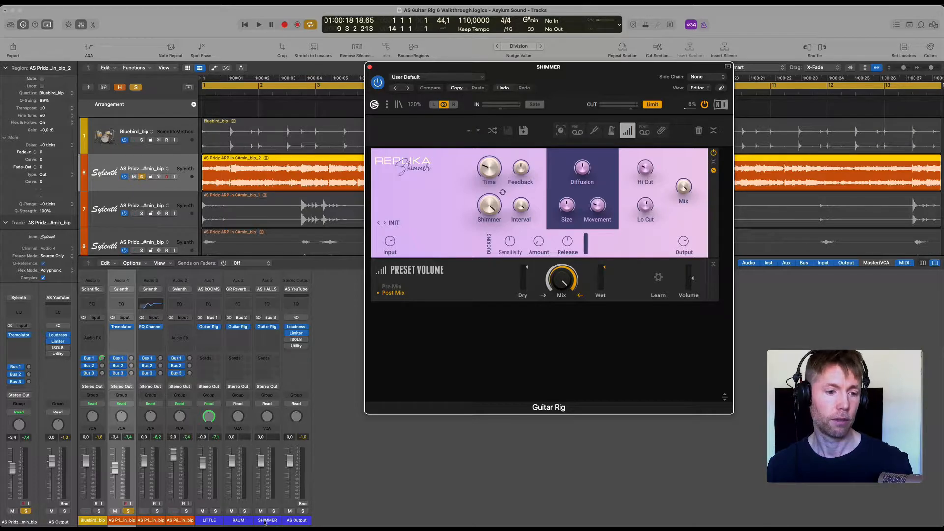
left_click_drag(131, 375, 126, 265)
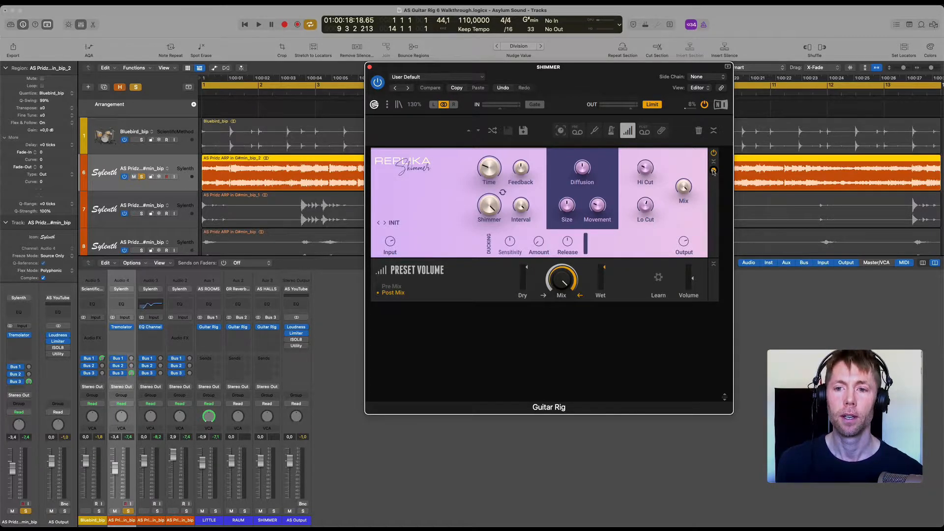
Collapse and expand Replika Shimmer's extra Input, Ducking and Output controls several times, leaving them shown.
left_click(714, 171)
left_click(713, 170)
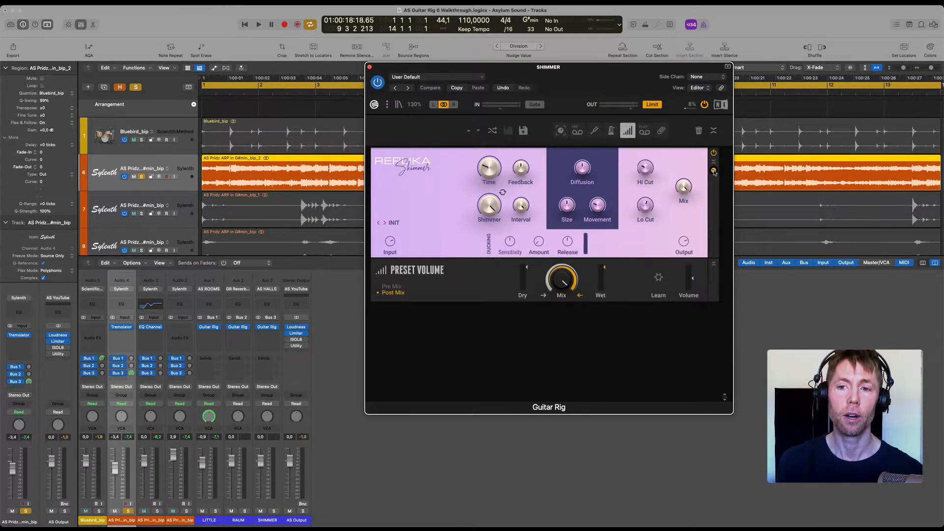
left_click(713, 171)
left_click(713, 170)
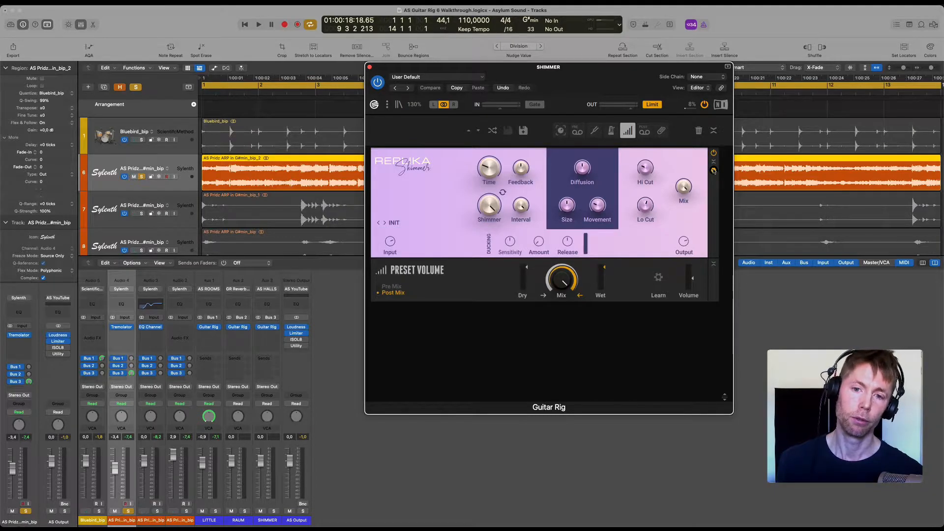
left_click(713, 170)
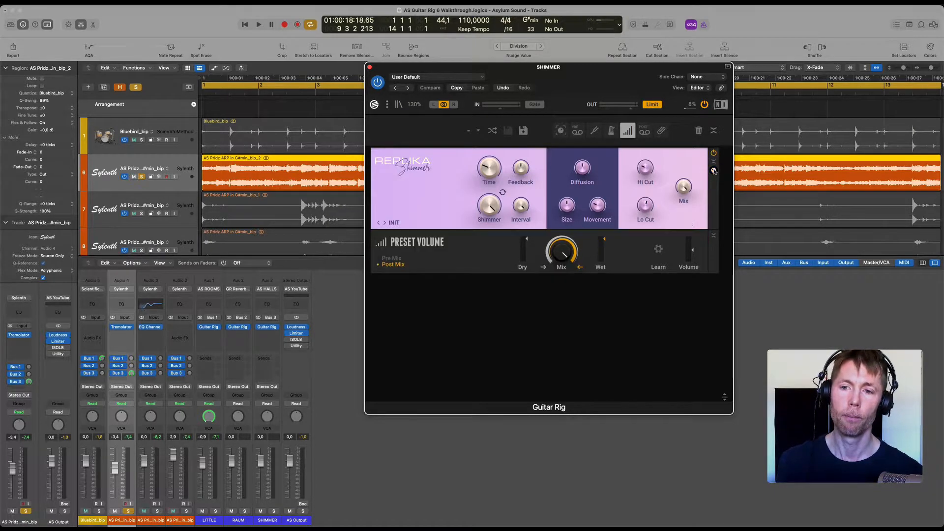
left_click(713, 170)
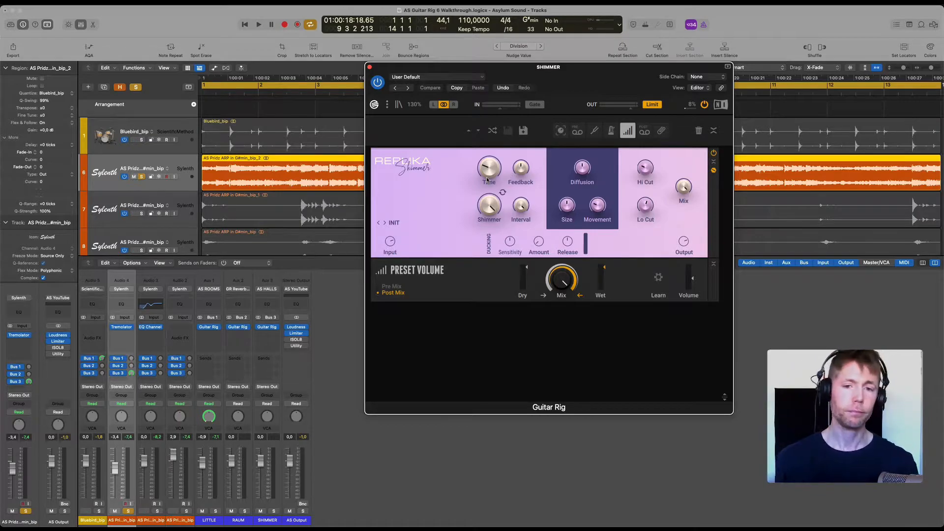
Toggle track 6's Bus 3 send and play the arp briefly to hear it through Replika Shimmer.
mouse_move(485, 176)
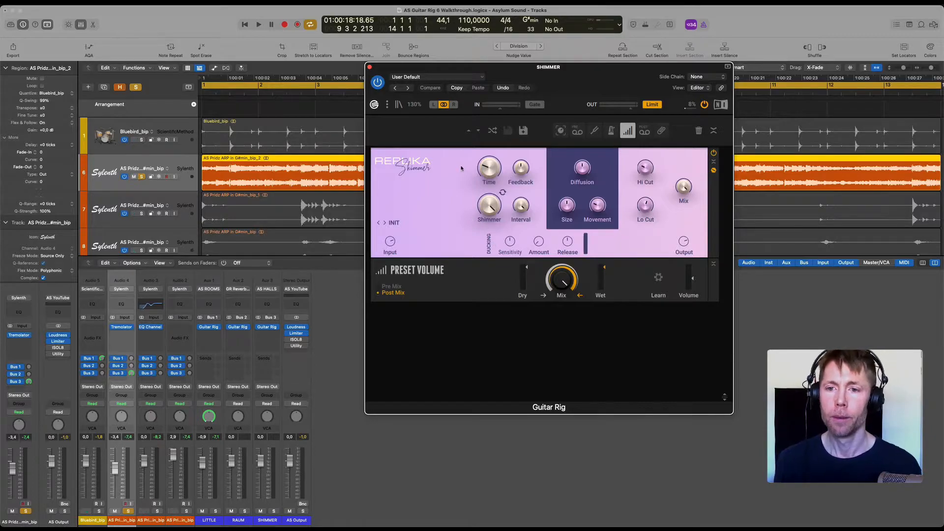
mouse_move(687, 190)
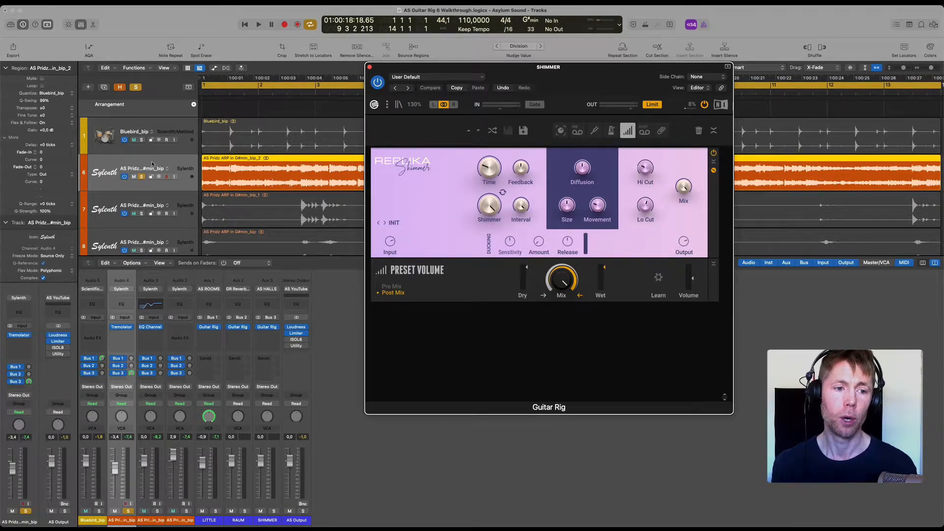
left_click(114, 373)
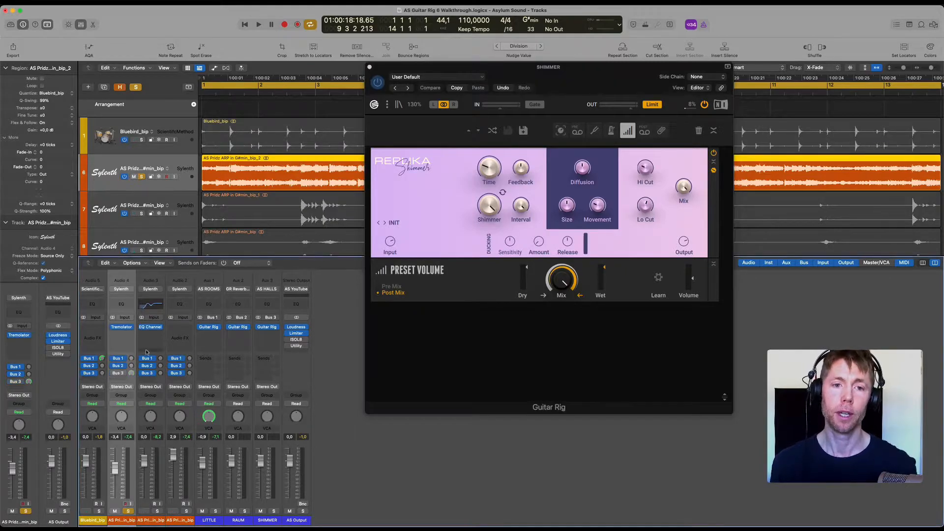
key("space")
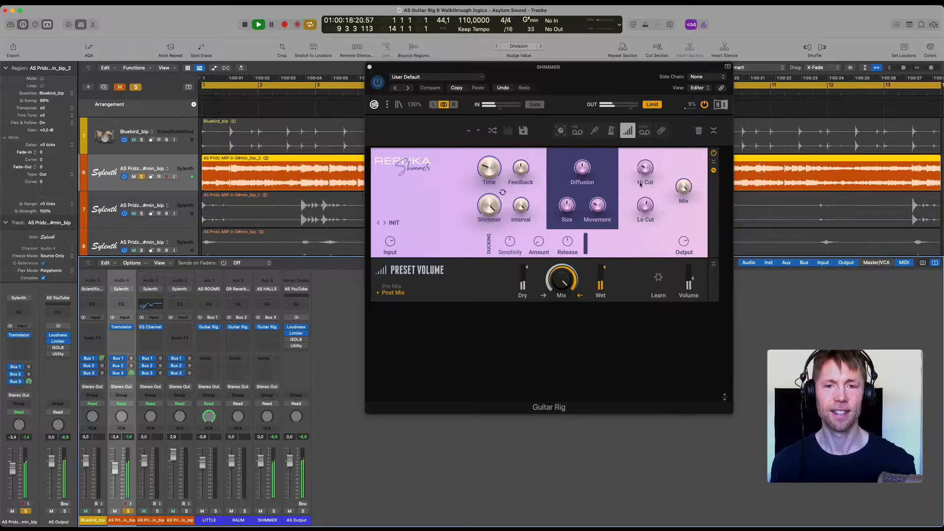
key("space")
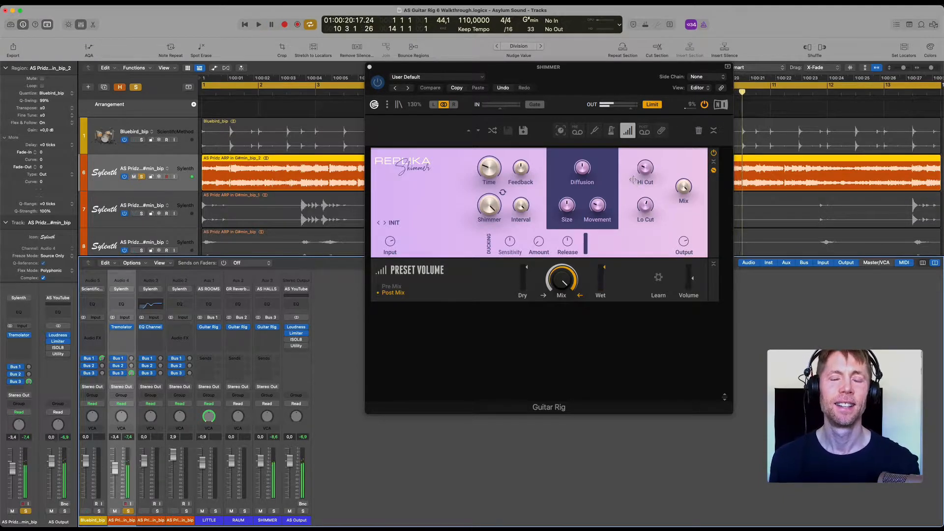
Review the Interval, Shimmer, Time and Feedback values, then sweep the Shimmer amount down and back up.
mouse_move(522, 204)
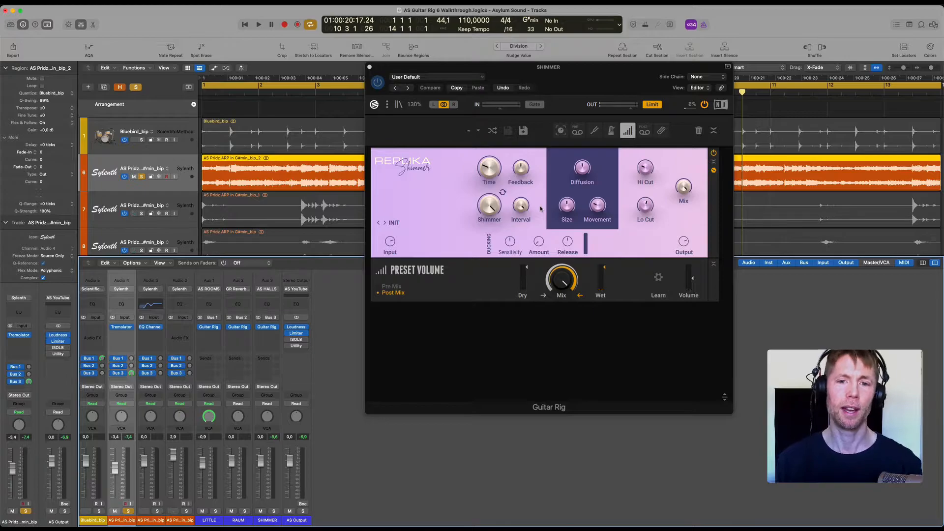
mouse_move(492, 207)
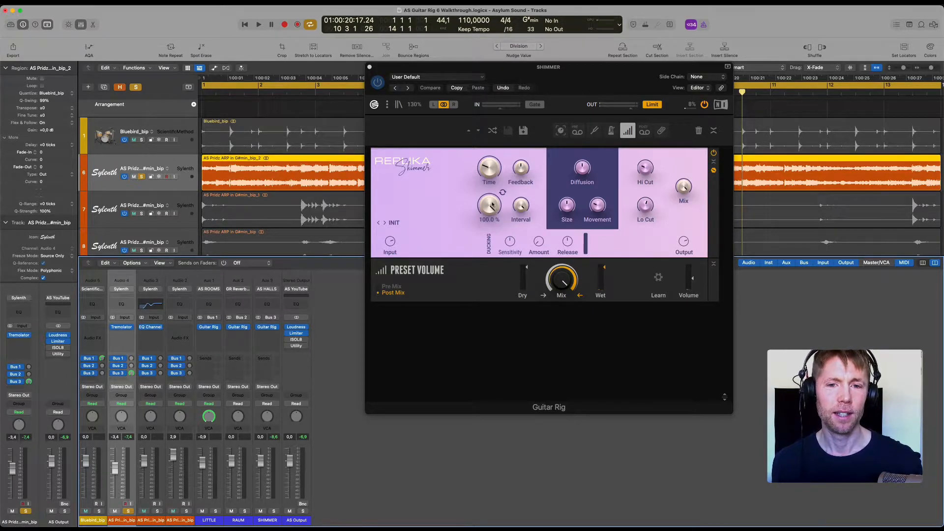
mouse_move(496, 175)
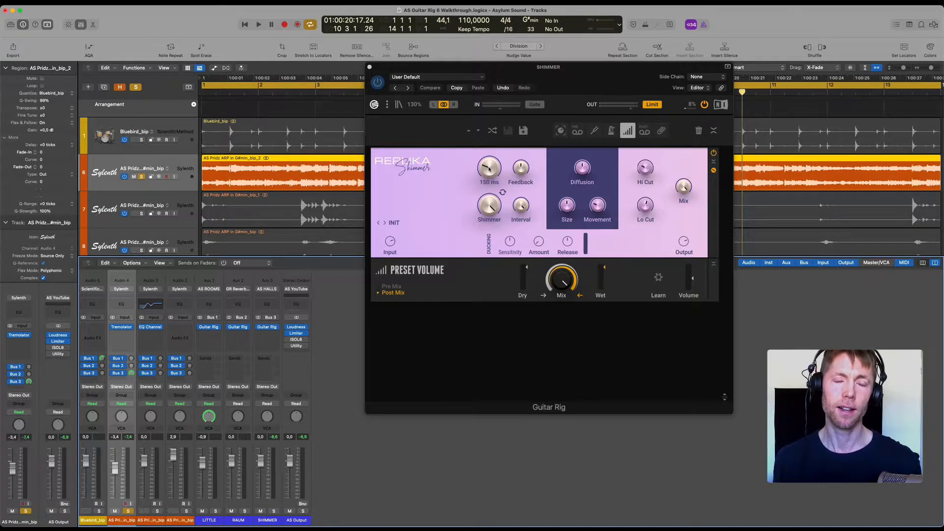
mouse_move(526, 168)
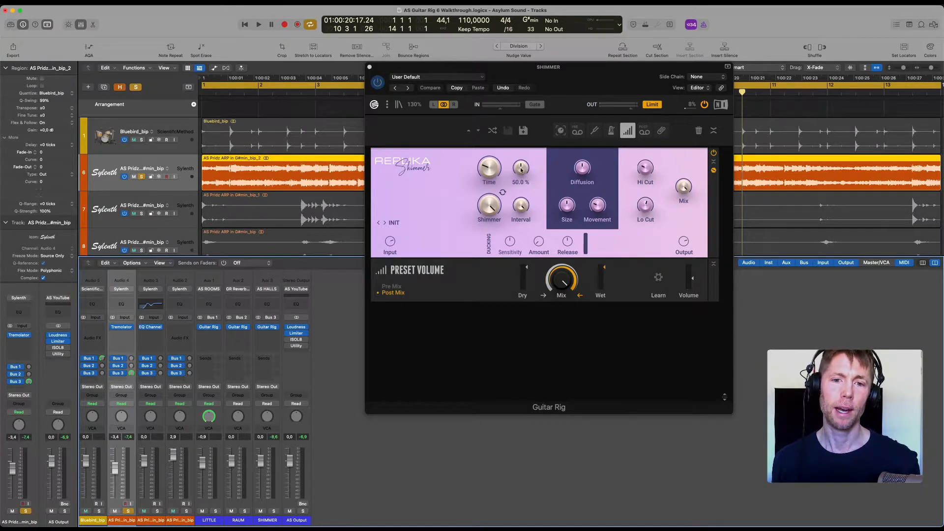
left_click_drag(491, 208, 458, 292)
left_click_drag(448, 343, 467, 193)
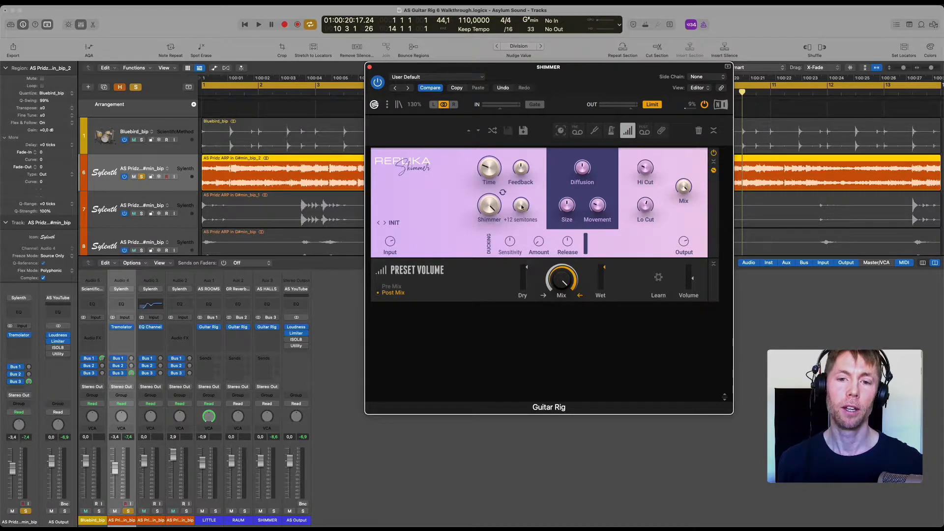
Lower Replika Shimmer's Interval, set the Shimmer amount to 0.0 %, and play the arp briefly.
mouse_move(523, 287)
left_mouse_down()
mouse_move(523, 307)
mouse_move(524, 289)
left_mouse_up()
left_click_drag(522, 209, 521, 225)
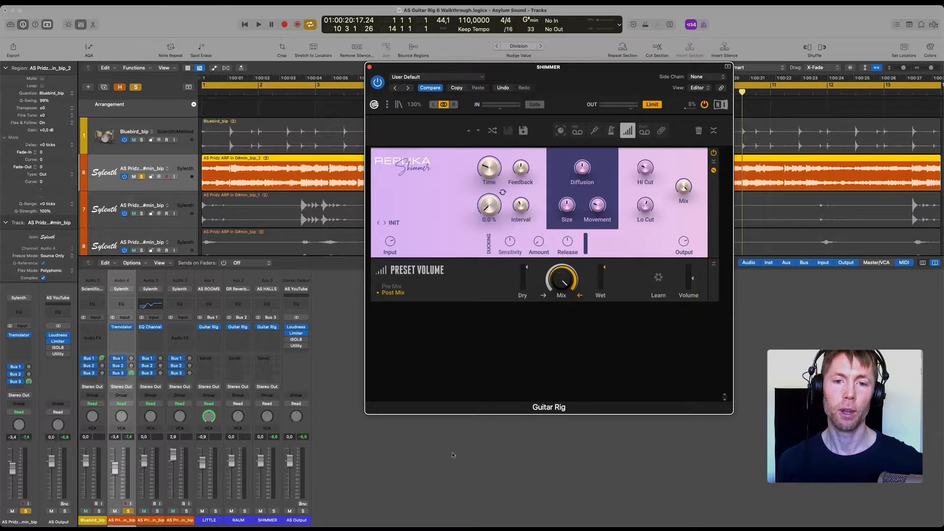
key("space")
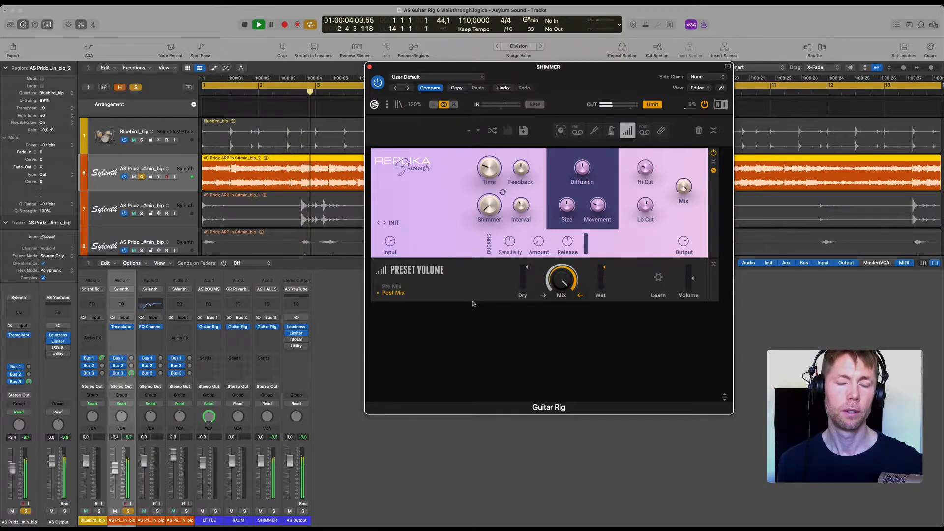
key("space")
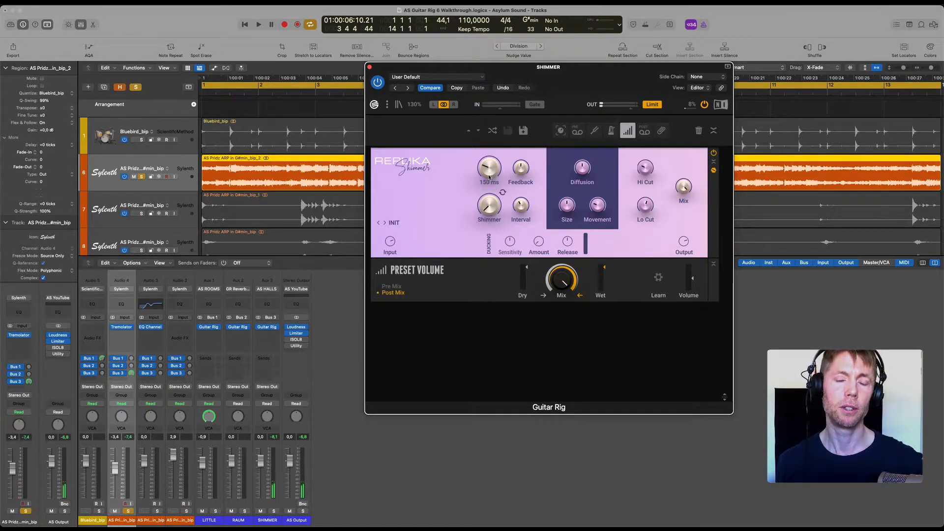
Raise the Interval again, restart playback, and sweep the Shimmer amount up from zero.
mouse_move(525, 206)
left_click_drag(525, 195, 526, 176)
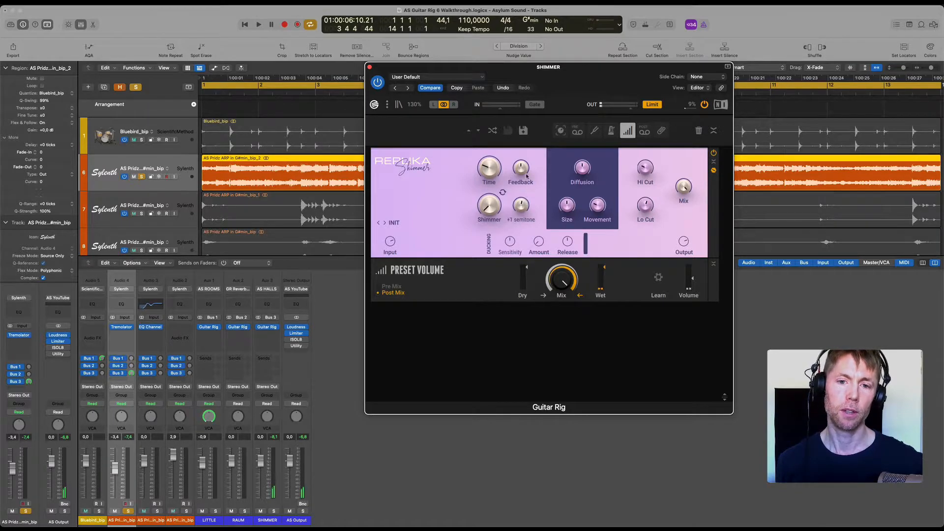
mouse_move(491, 205)
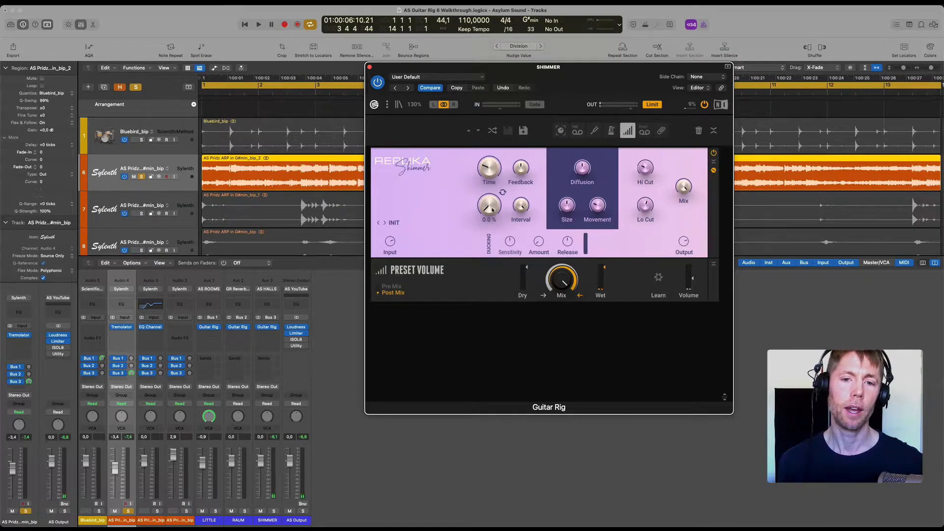
key("space")
left_click_drag(491, 212, 488, 79)
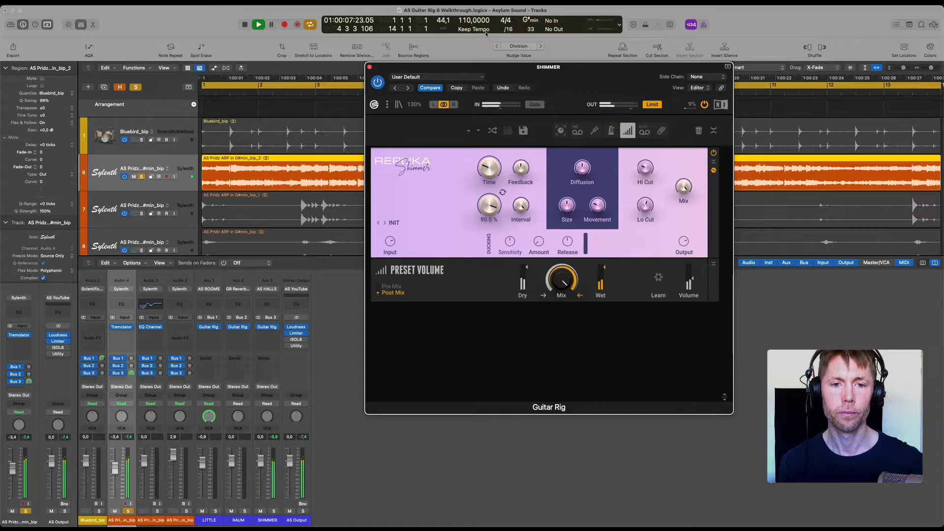
left_click_drag(486, 18, 497, 143)
Audition Replika Shimmer's Interval from +8 down to -7 semitones during playback, then stop.
mouse_move(527, 203)
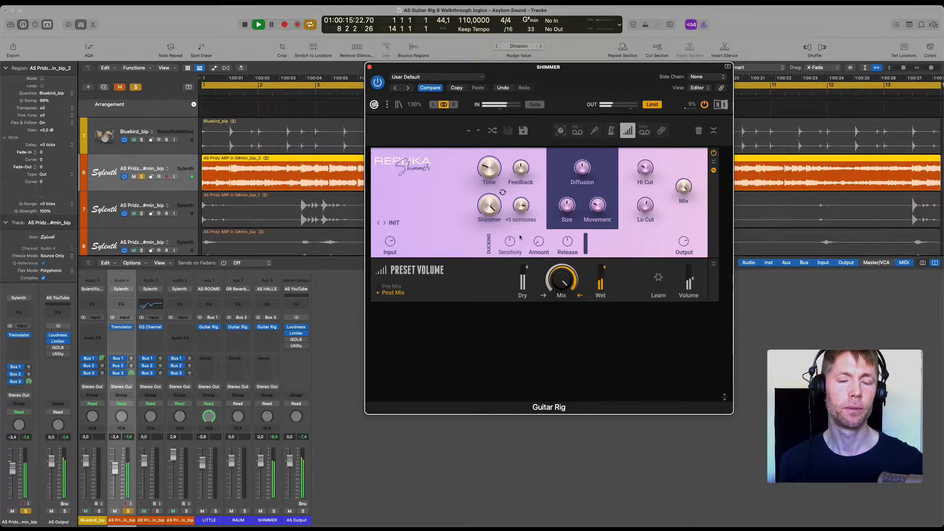
left_click_drag(516, 264, 503, 343)
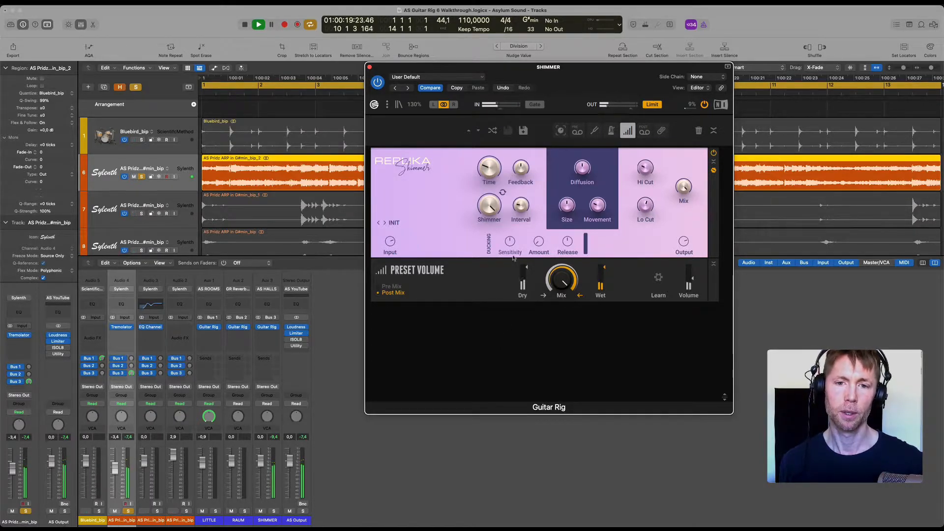
key("space")
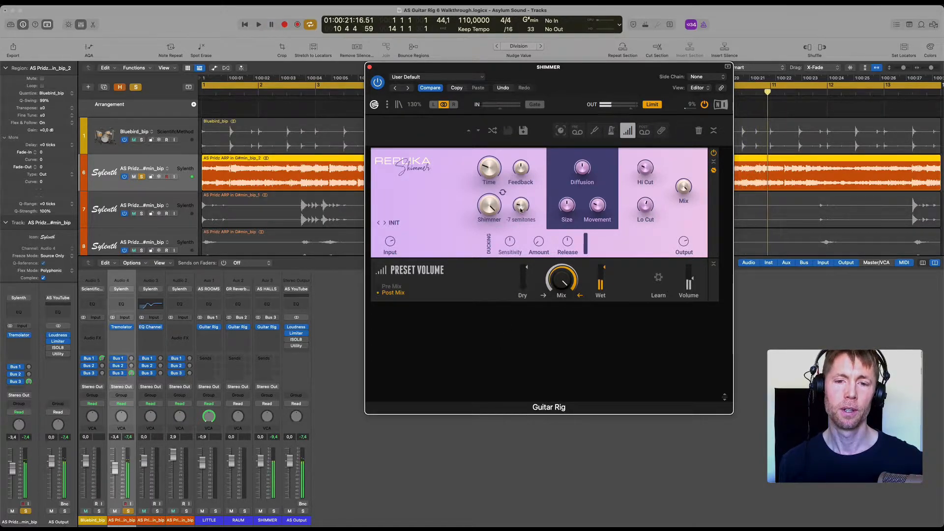
Set the Interval to +7 semitones and play the arp briefly to hear the shimmer at that pitch.
left_click_drag(522, 197, 512, 101)
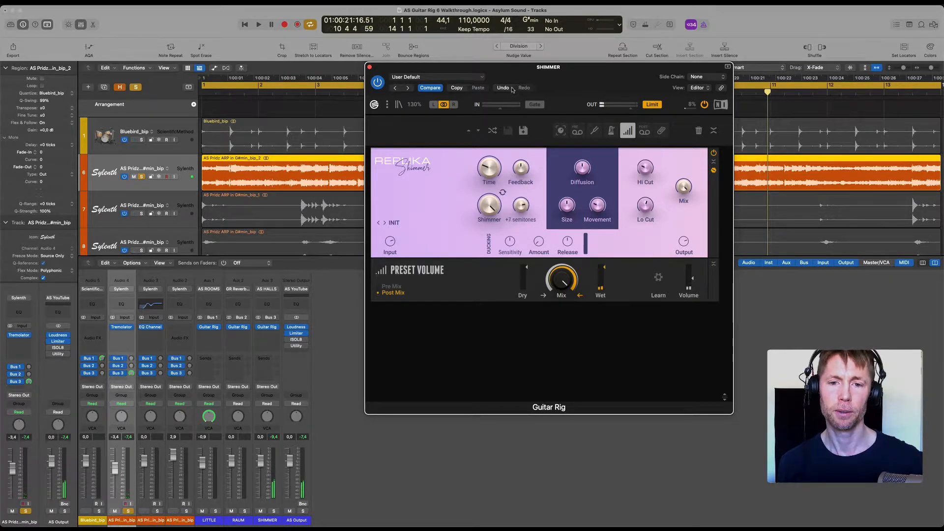
key("space")
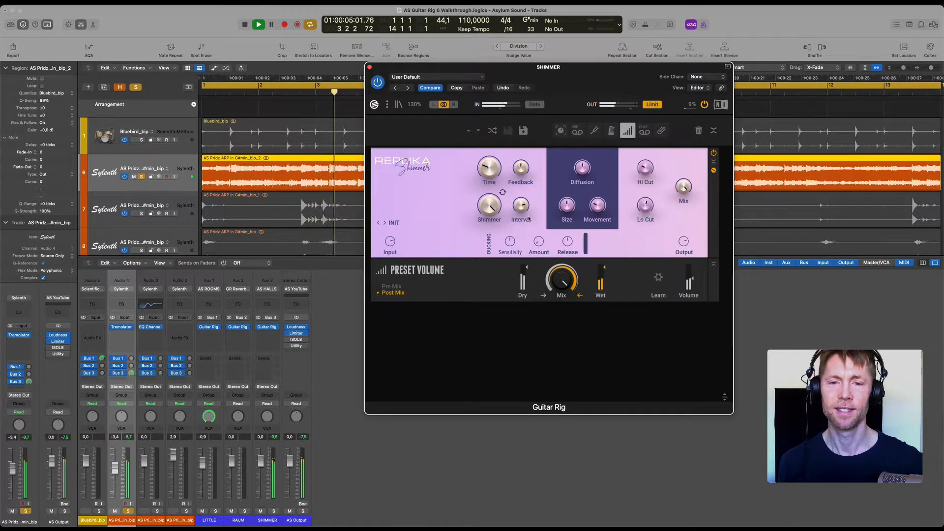
mouse_move(519, 209)
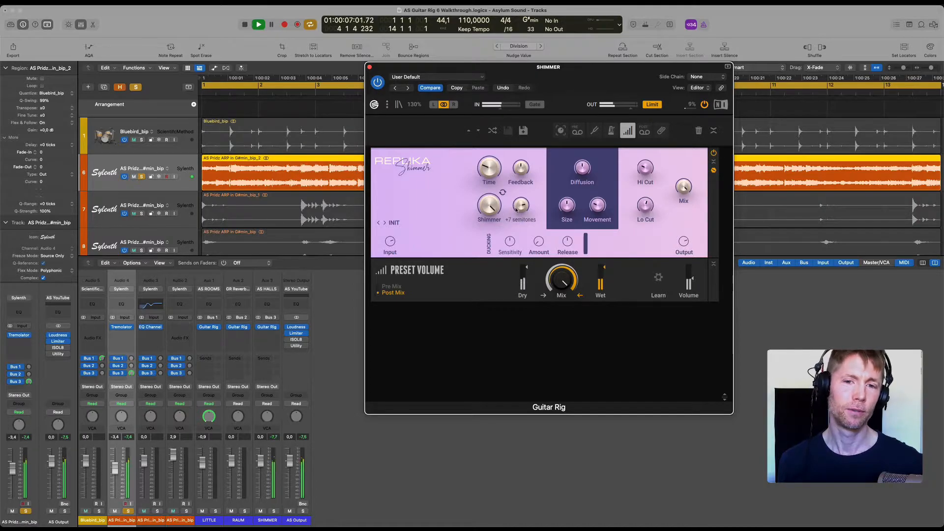
key("space")
Reduce the Shimmer amount, restart playback, and raise Replika Shimmer's Feedback above 50.0 %.
mouse_move(509, 239)
mouse_move(488, 207)
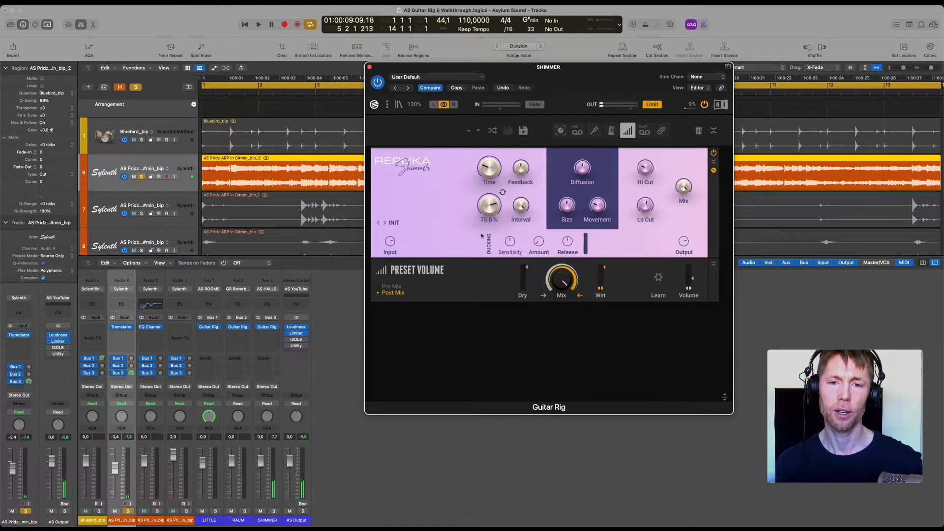
key("space")
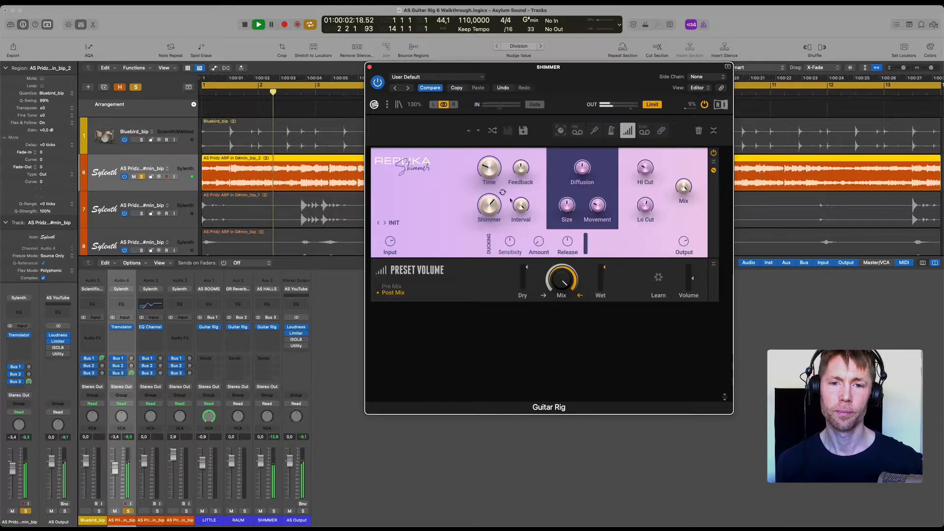
mouse_move(523, 171)
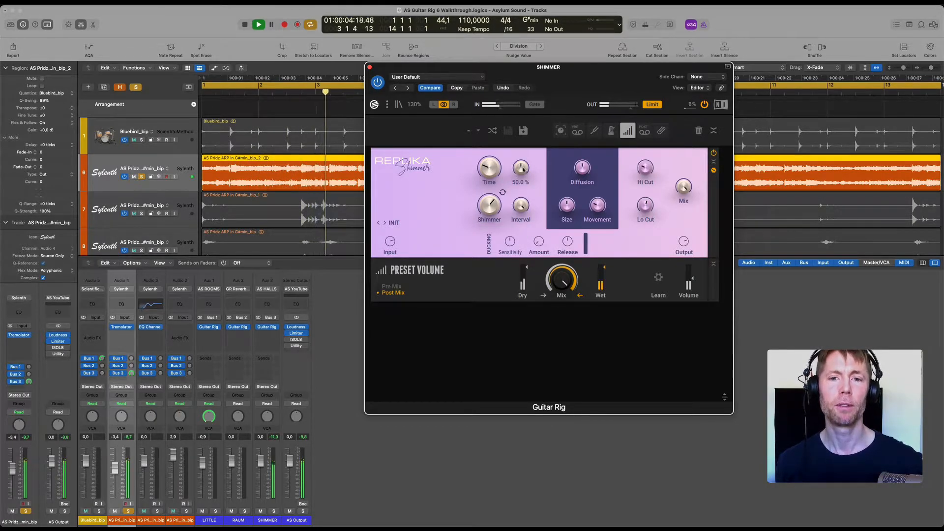
left_click_drag(523, 171, 510, 46)
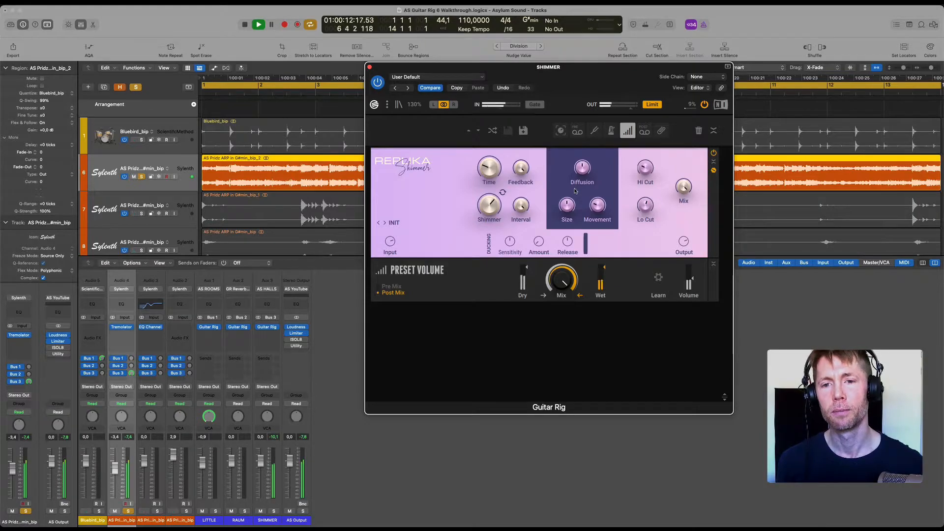
Stop playback once Feedback is at 100.0 % and solo the SHIMMER aux channel.
mouse_move(525, 170)
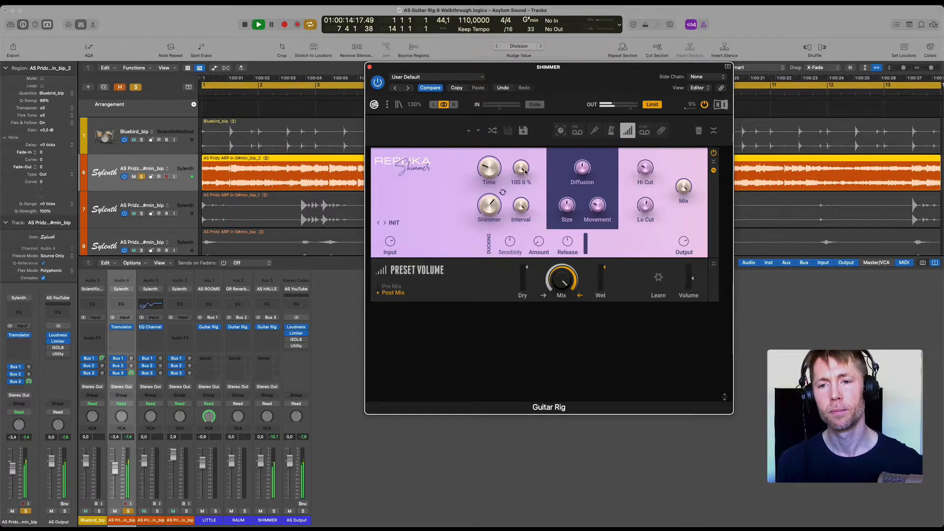
key("space")
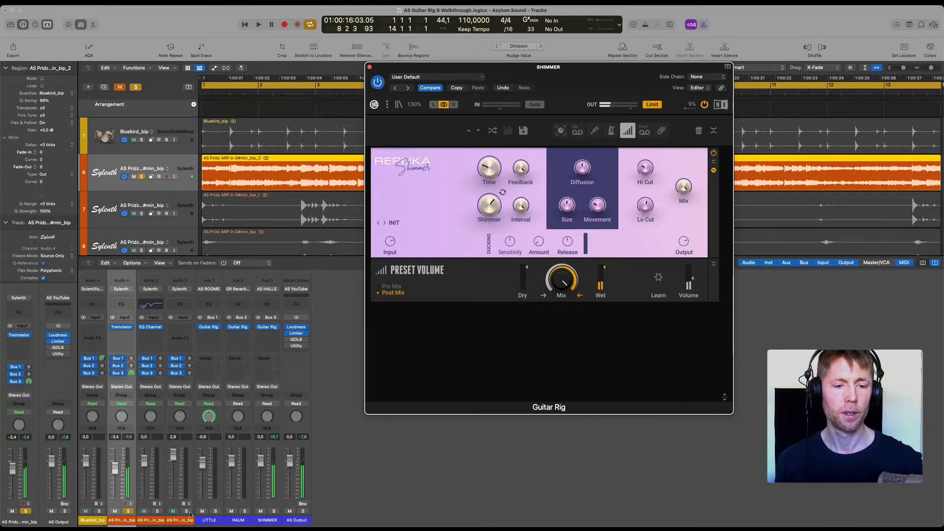
left_click(273, 512)
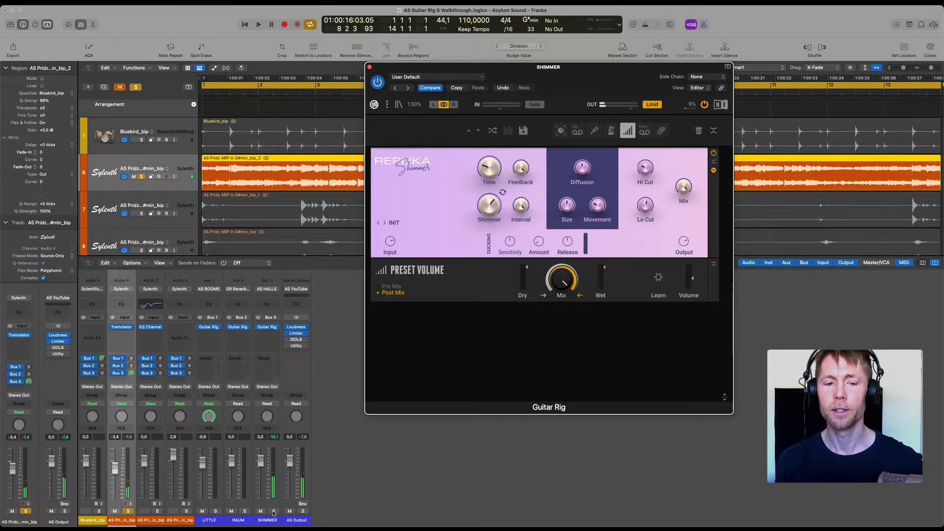
left_click(274, 512)
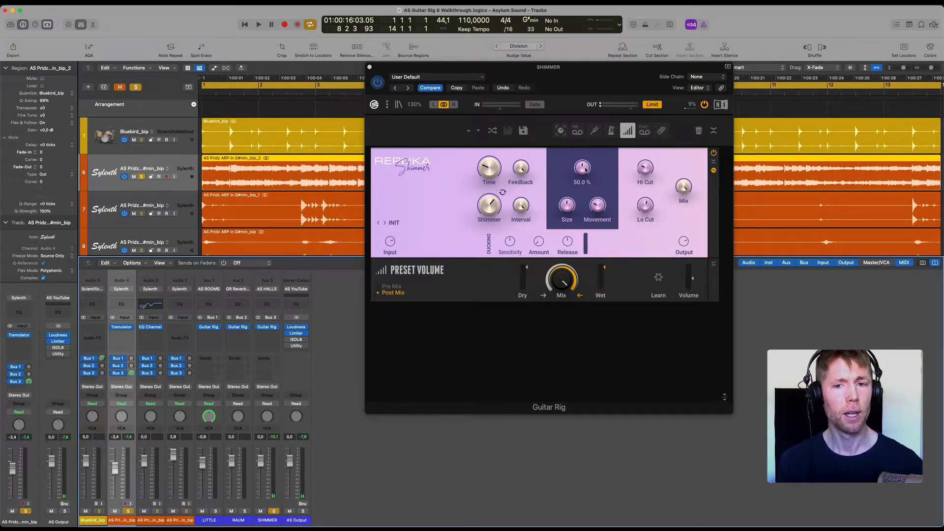
Lower Replika Shimmer's Diffusion to 0.0 %, play the arp, and gradually raise Diffusion to 100.0 %.
left_click_drag(589, 168, 584, 177)
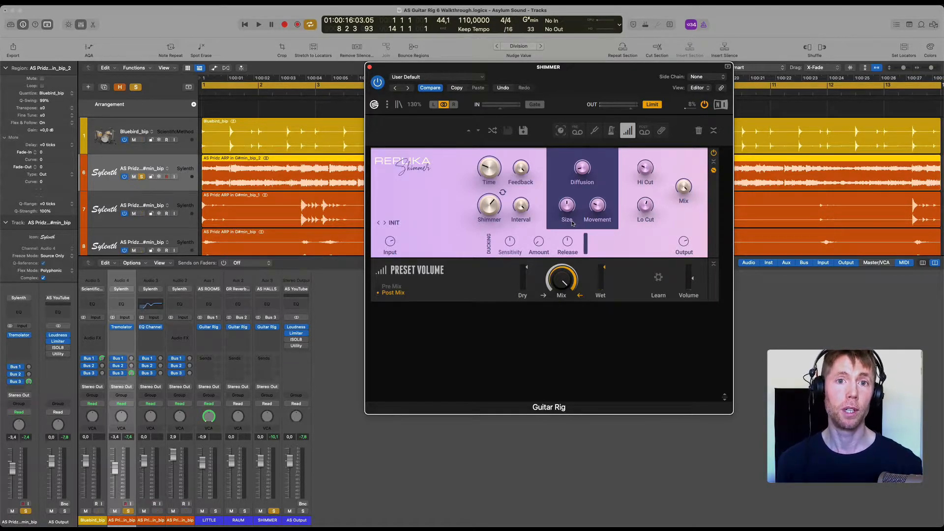
key("space")
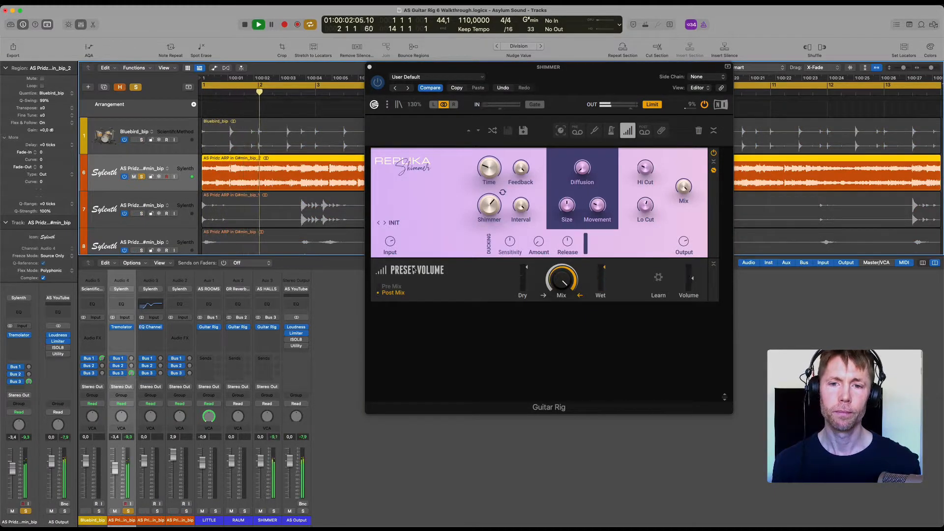
left_click(584, 172)
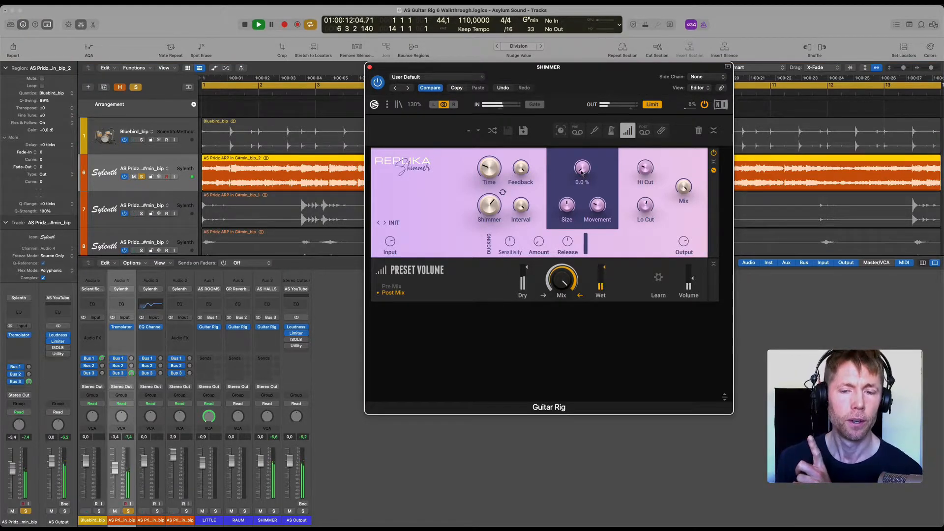
scroll(582, 172, "up", 5)
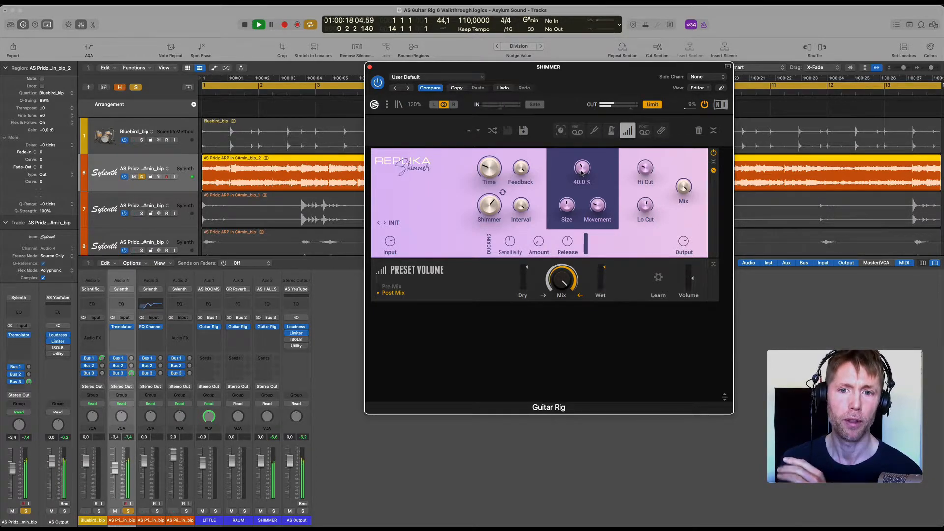
scroll(579, 172, "up", 4)
scroll(579, 171, "up", 4)
scroll(579, 172, "up", 9)
scroll(579, 172, "up", 2)
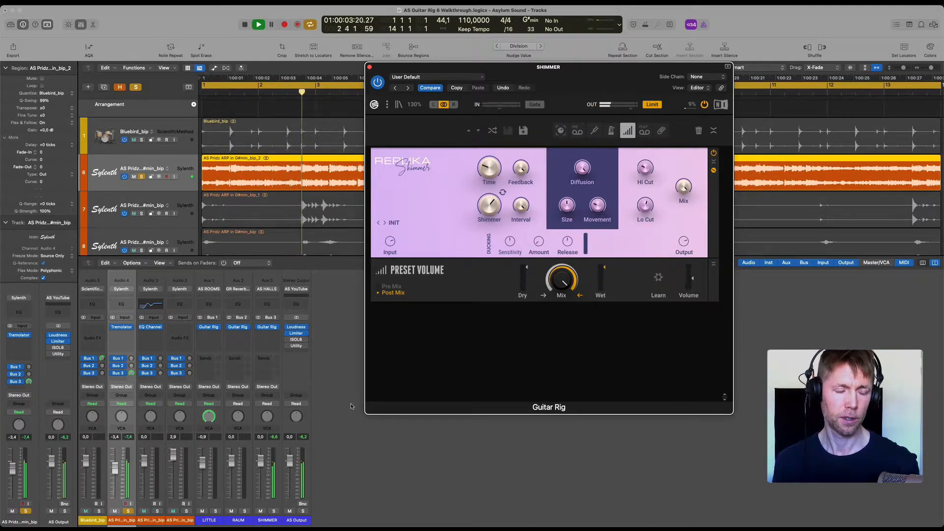
Solo the SHIMMER aux during playback and sweep Diffusion down to about 3 % and back up to full.
left_click(273, 512)
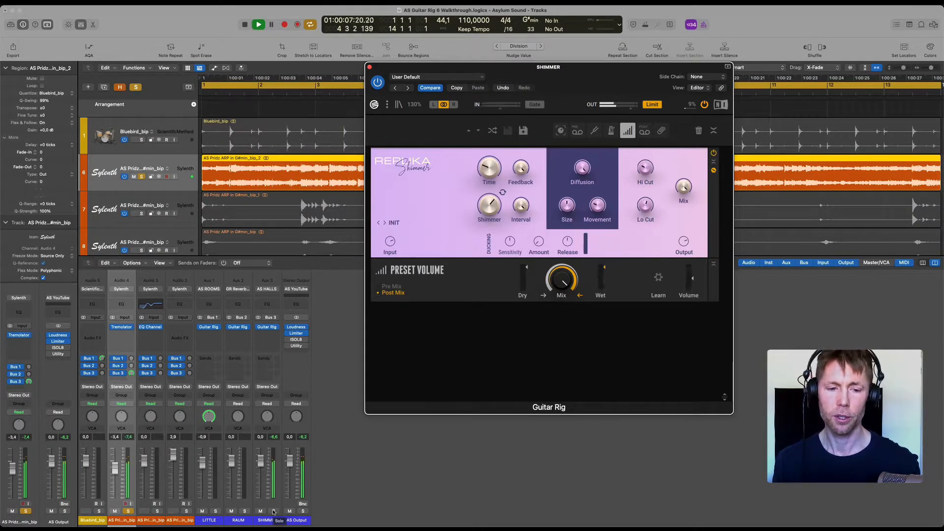
left_click(273, 513)
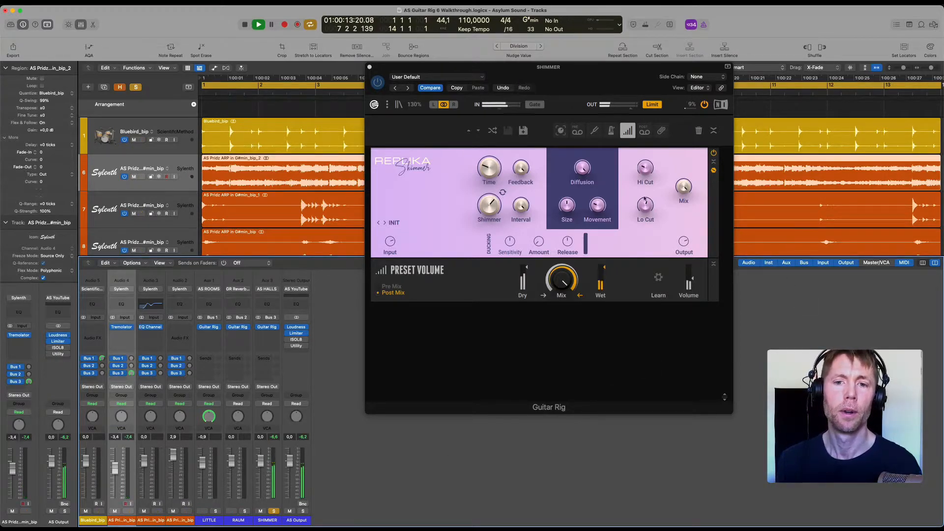
mouse_move(585, 168)
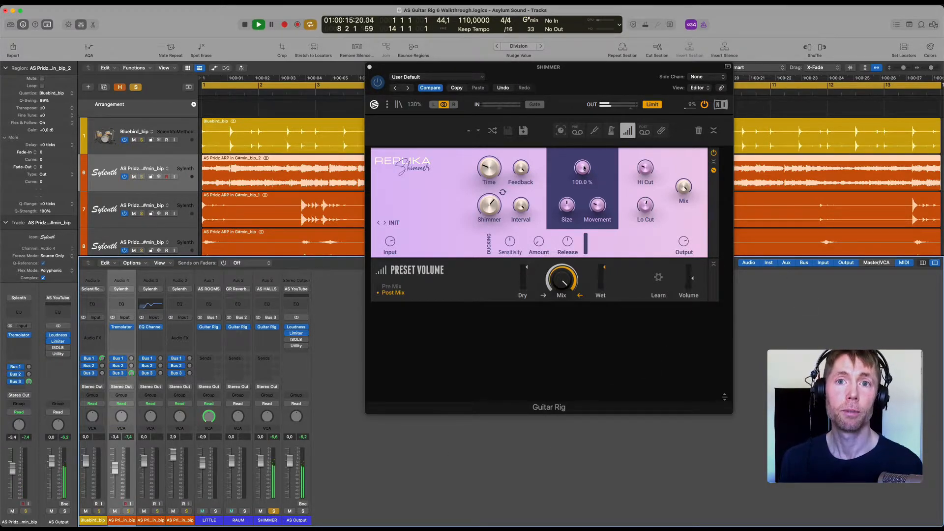
left_click_drag(584, 168, 579, 251)
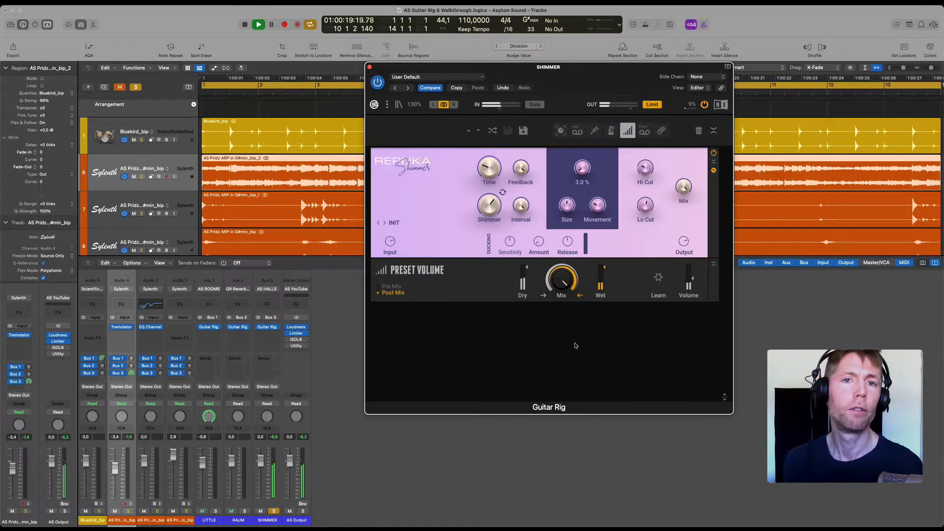
left_click_drag(577, 345, 564, 132)
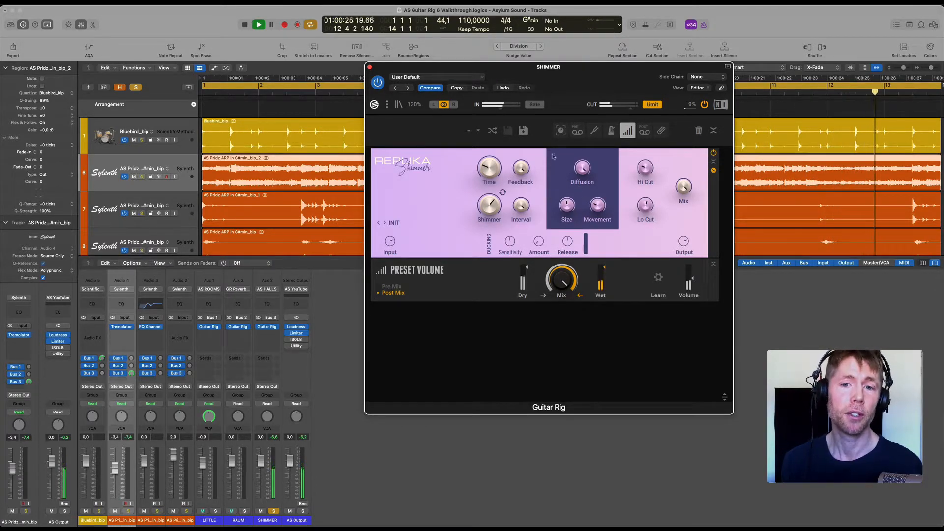
Raise Replika Shimmer's reverb Size to about 7.34 while the soloed aux plays.
mouse_move(566, 208)
left_click_drag(566, 208, 559, 157)
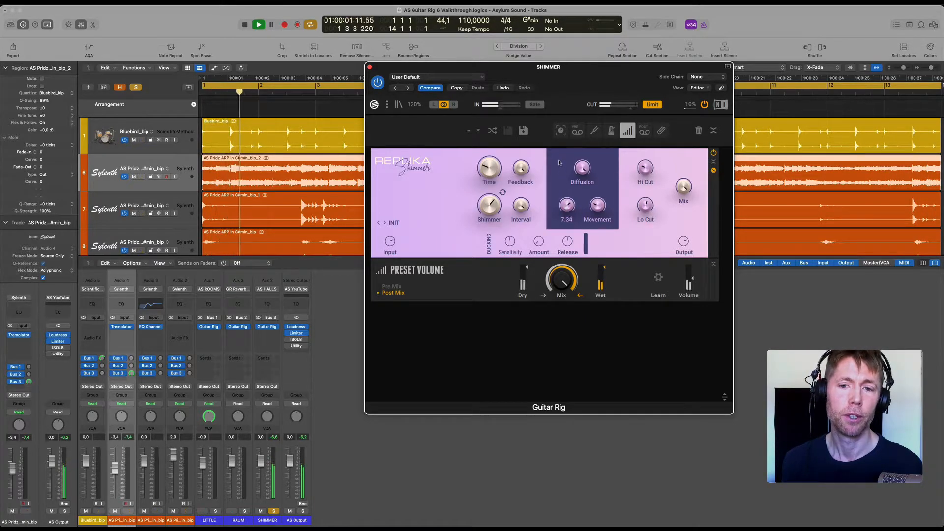
mouse_move(597, 209)
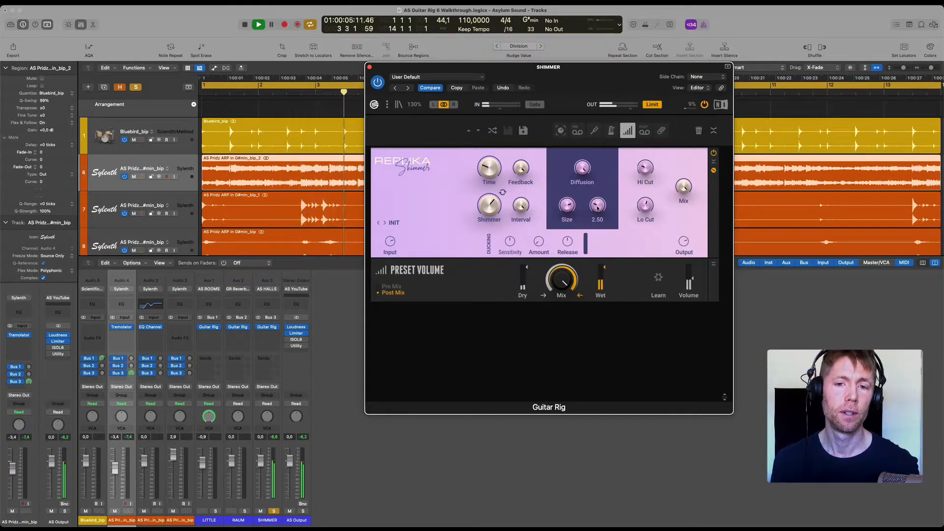
Audition the Shimmer amount by raising it to maximum and pulling it back down during playback.
mouse_move(494, 171)
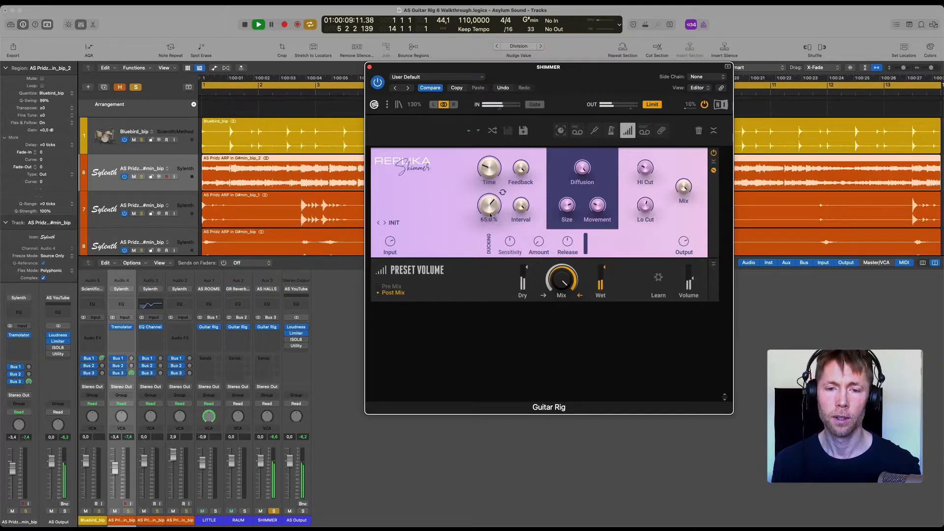
left_click_drag(485, 200, 482, 179)
mouse_move(497, 106)
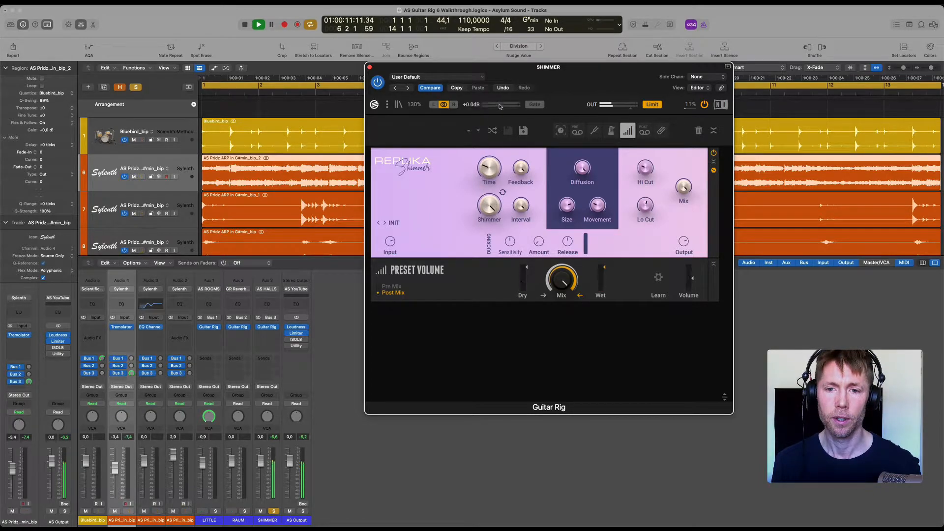
left_click_drag(489, 206, 489, 275)
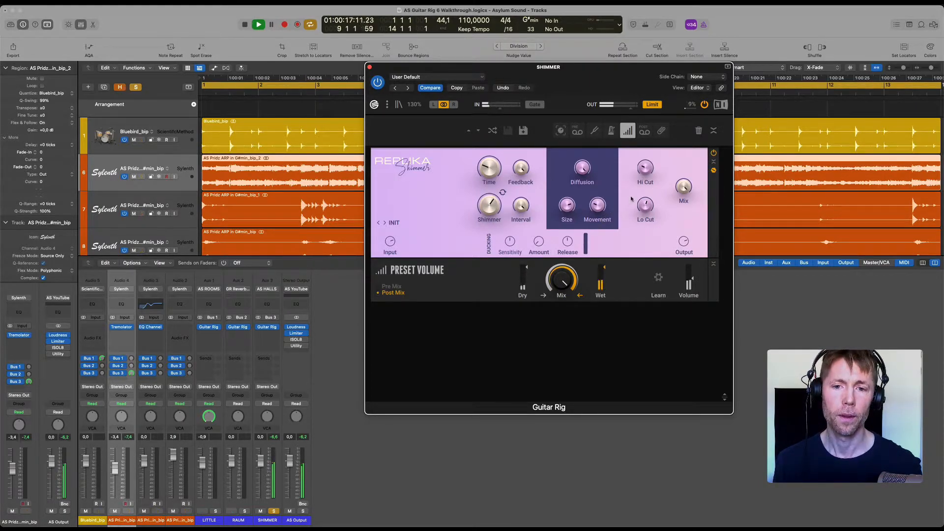
Return to the start of the arp, raise Replika Shimmer's Movement to 10.00, and resume playback.
key("Return")
left_click_drag(599, 209, 605, 180)
key("space")
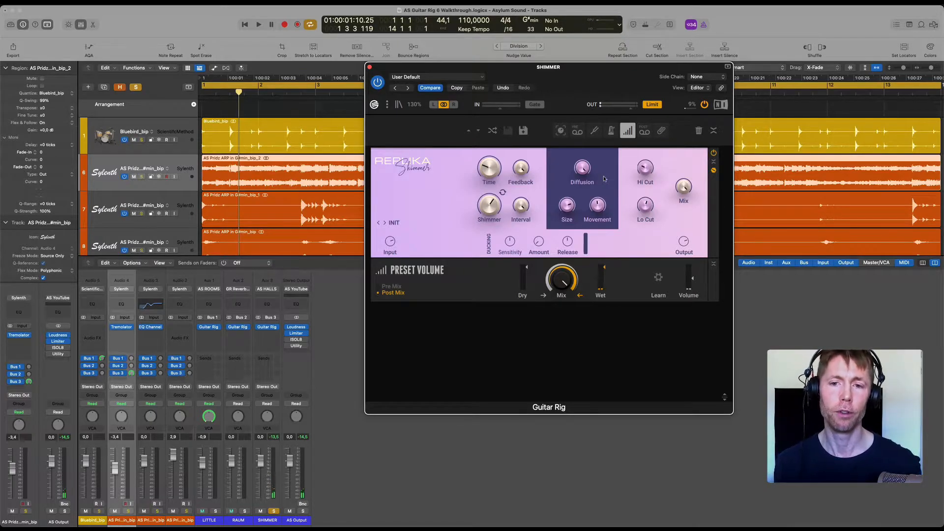
left_click_drag(604, 179, 598, 88)
key("space")
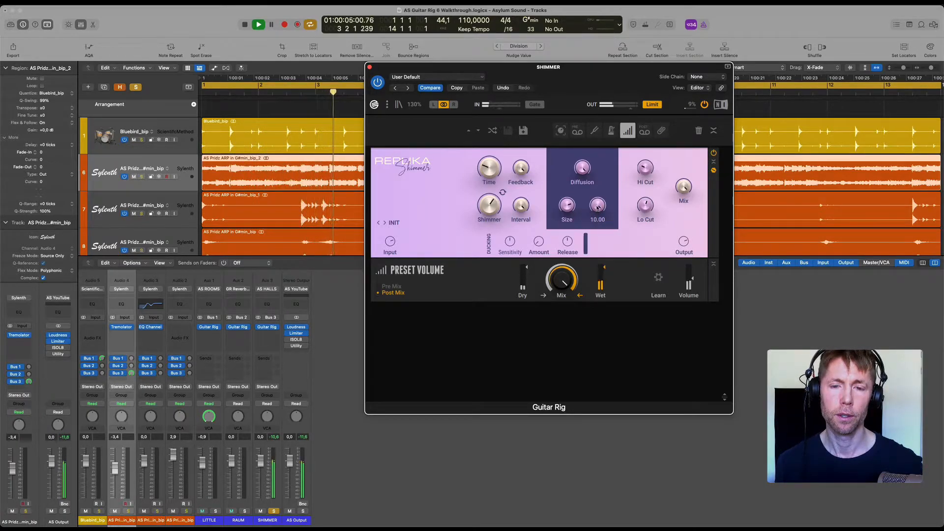
Compare Movement at 0.00 by replaying the arp, and bring Movement back up to 10.00 while it plays.
key("space")
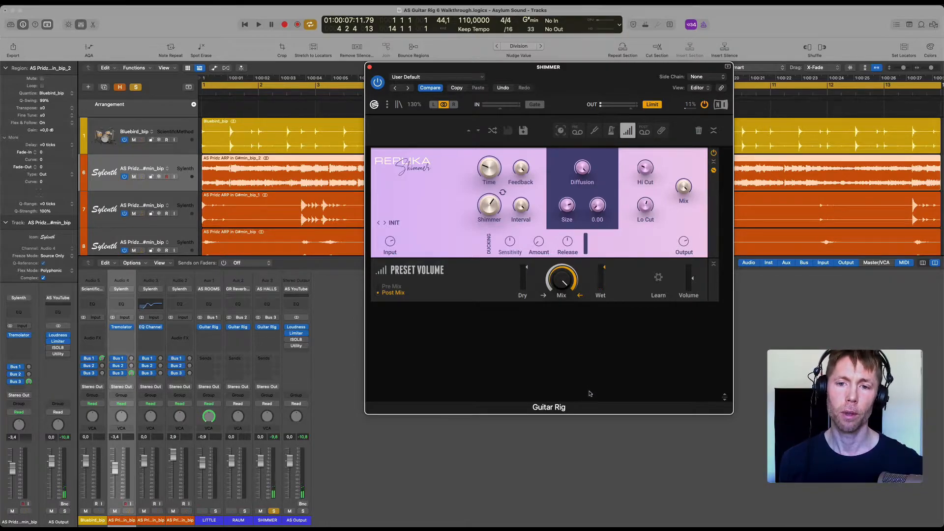
key("space")
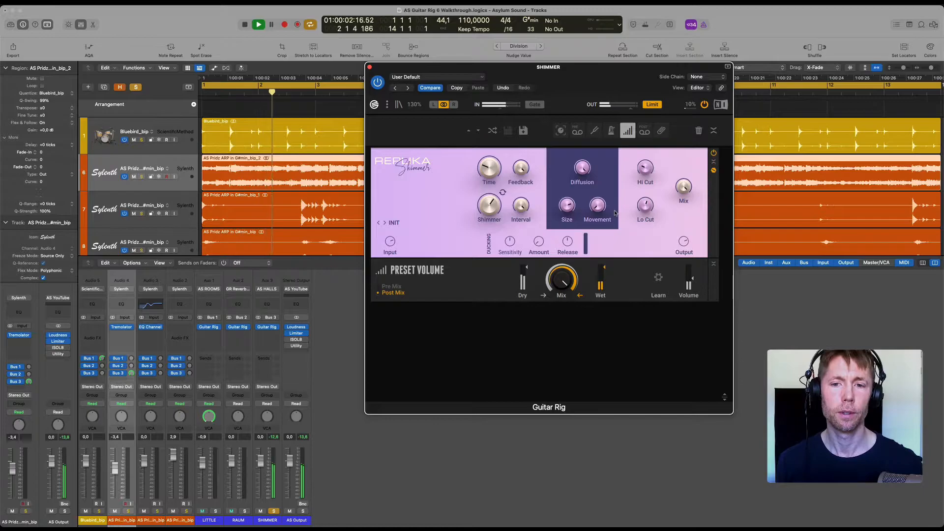
mouse_move(598, 209)
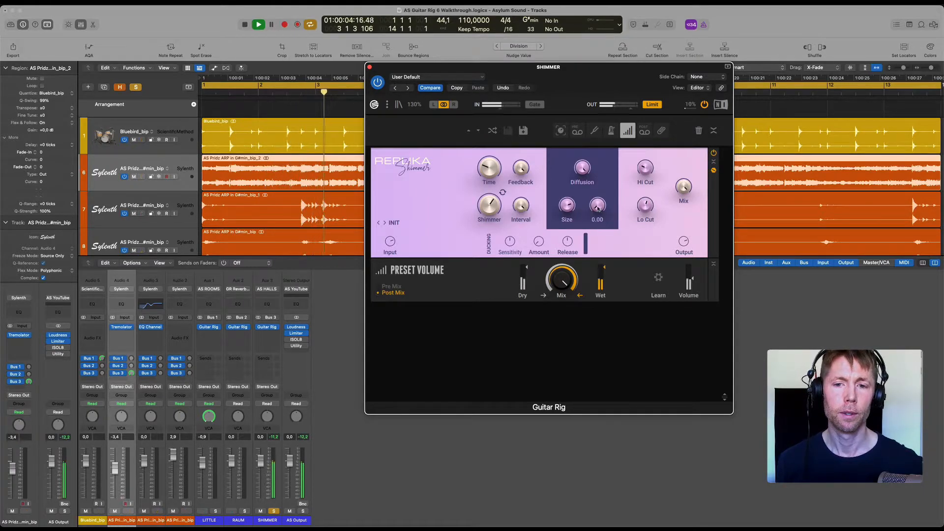
left_click_drag(598, 209, 599, 205)
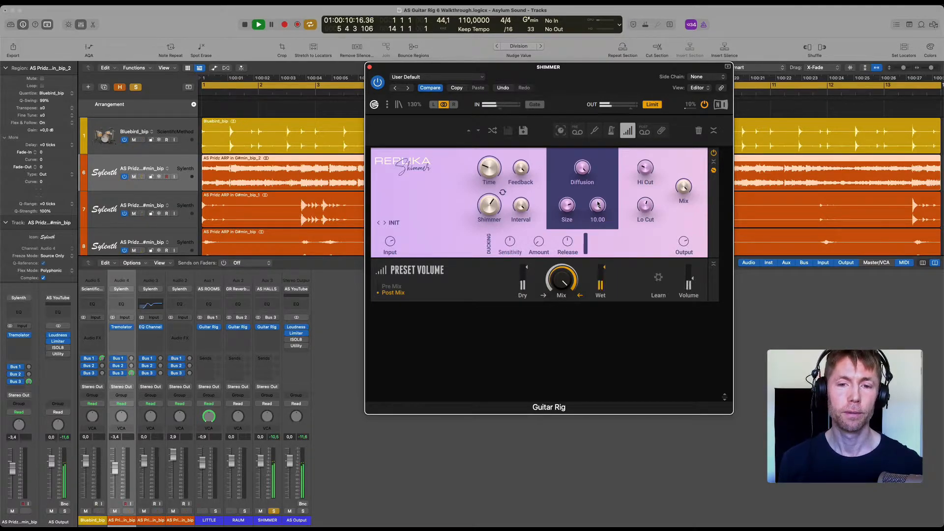
Stop playback and check Replika Shimmer's Hi Cut and Lo Cut frequencies.
mouse_move(640, 170)
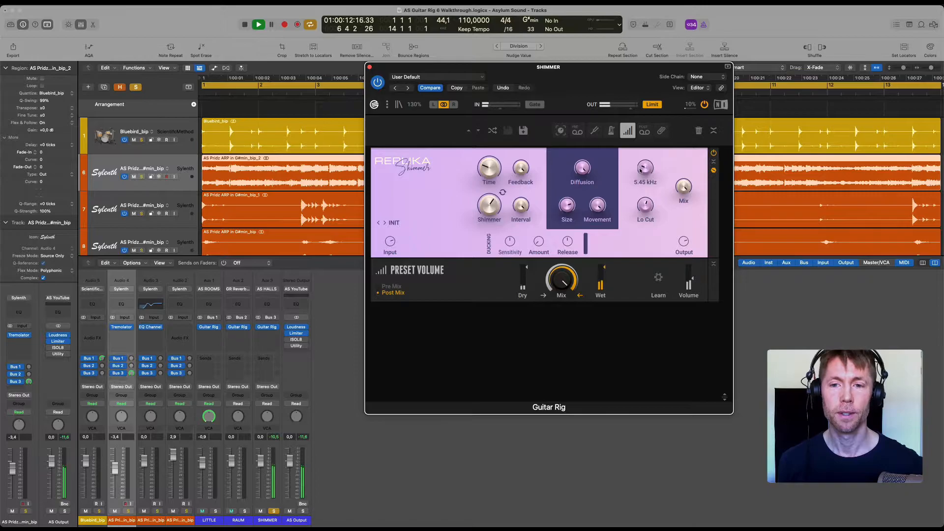
key("space")
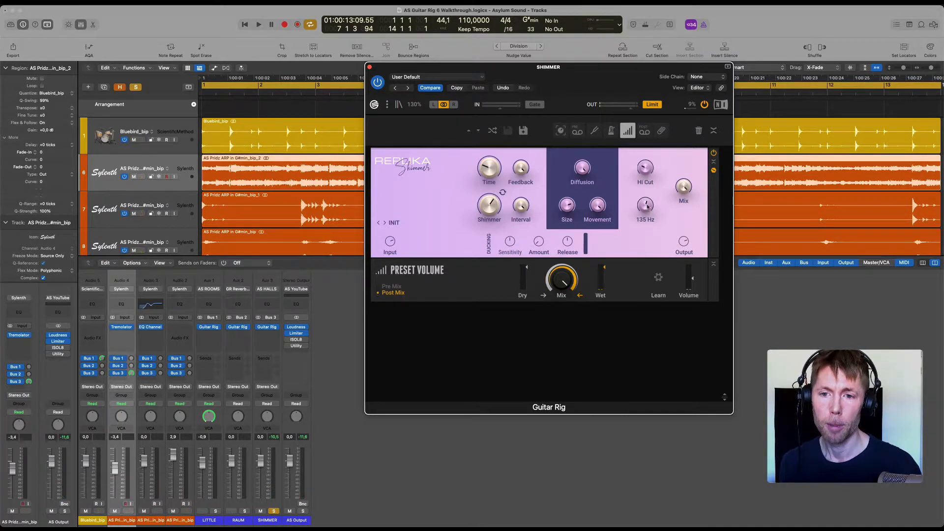
mouse_move(644, 207)
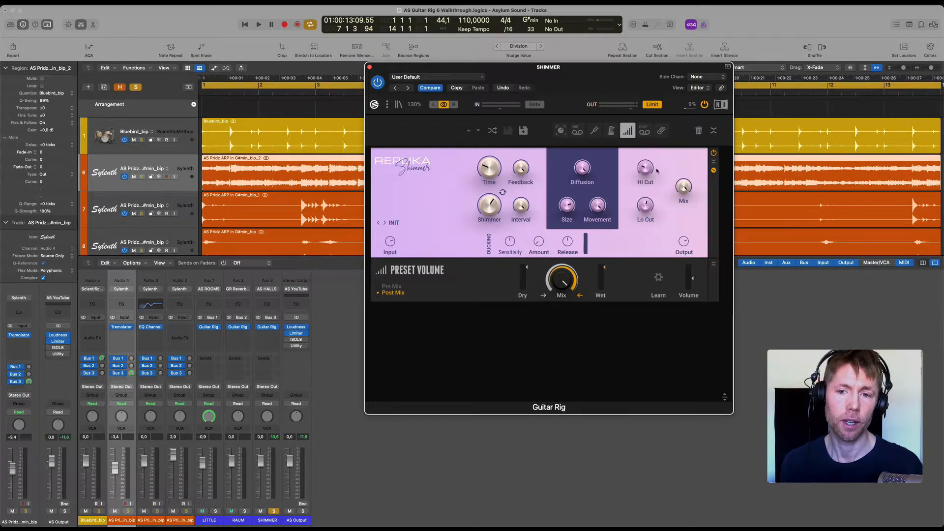
mouse_move(647, 173)
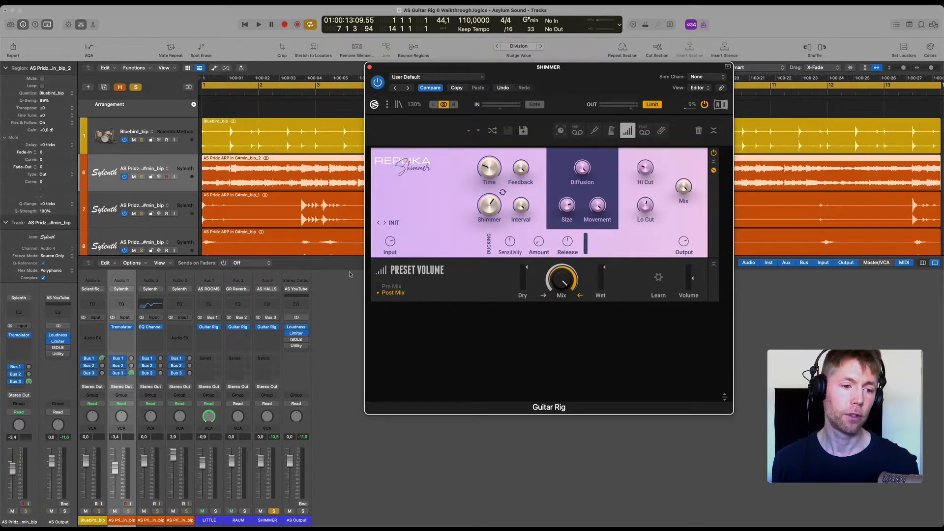
Unsolo the SHIMMER aux, start playback, and solo the synth arp track's channel.
left_click(274, 511)
key("space")
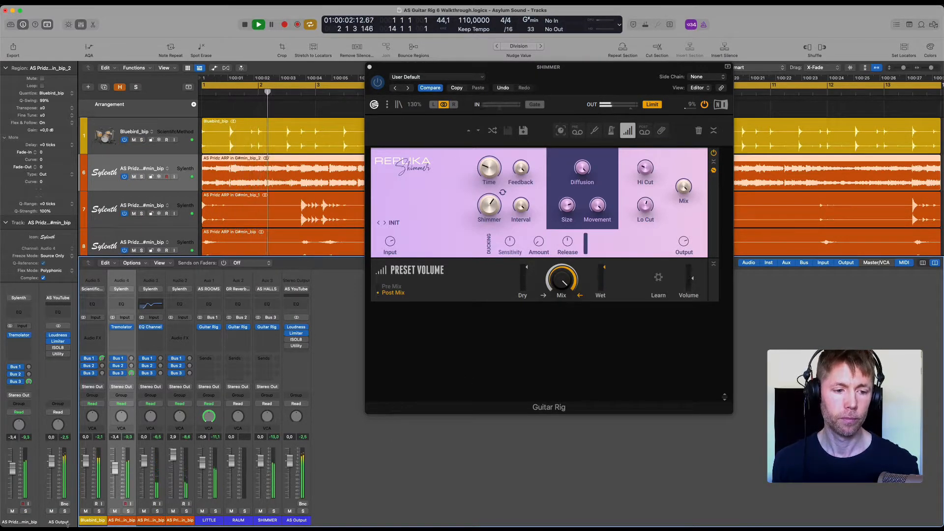
left_click(128, 511)
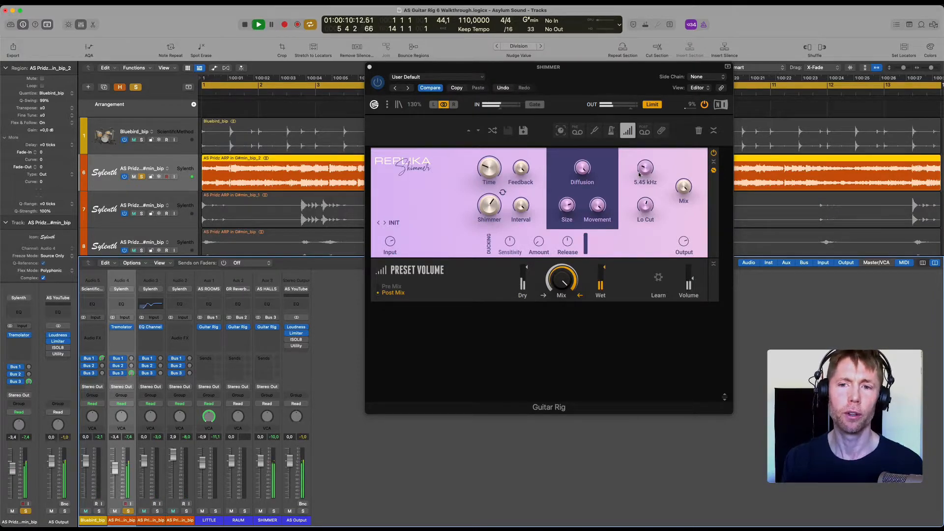
Adjust the Ducking Sensitivity during playback, with the Amount at 39.0 dB and the Release at 35.0 %.
mouse_move(538, 245)
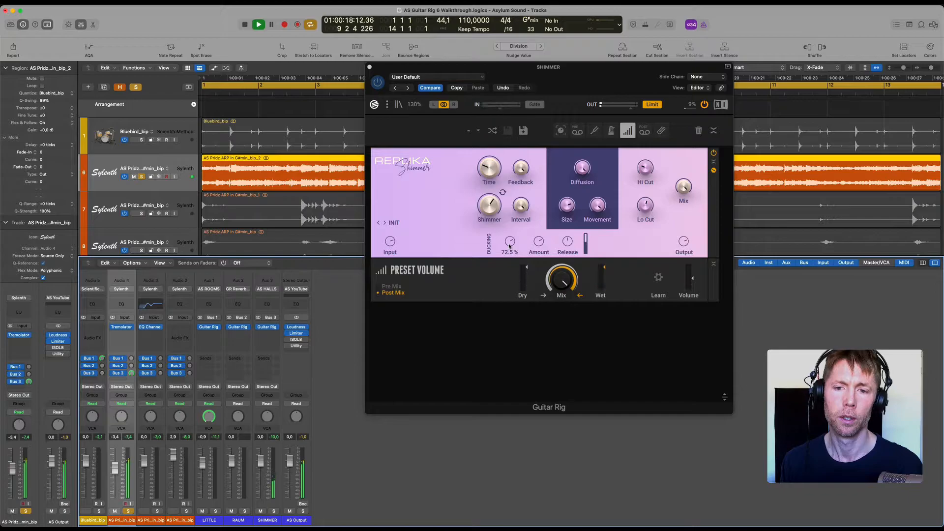
scroll(509, 246, "down", 3)
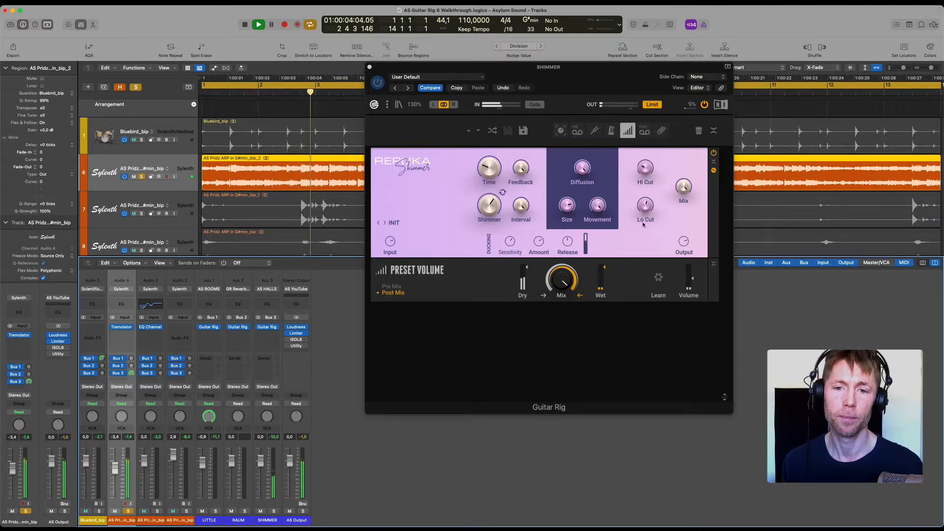
left_click_drag(567, 241, 568, 246)
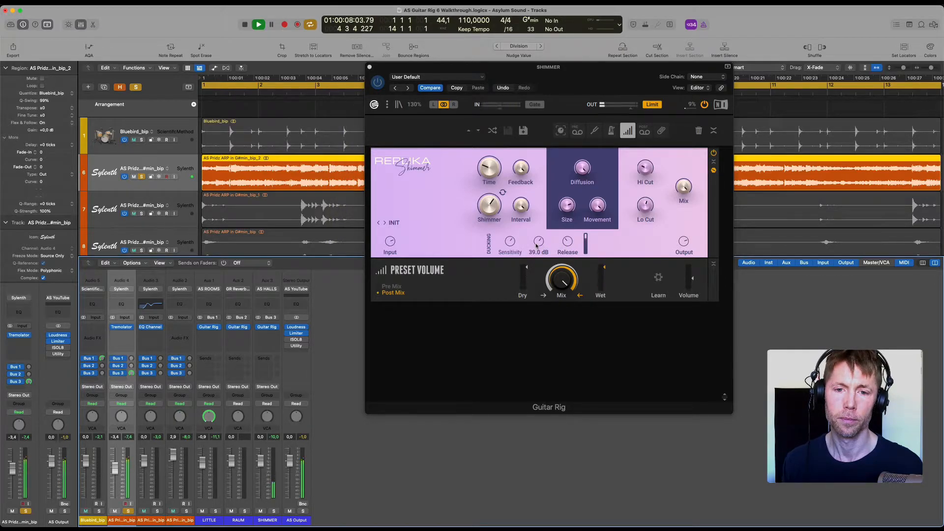
left_click_drag(514, 249, 515, 245)
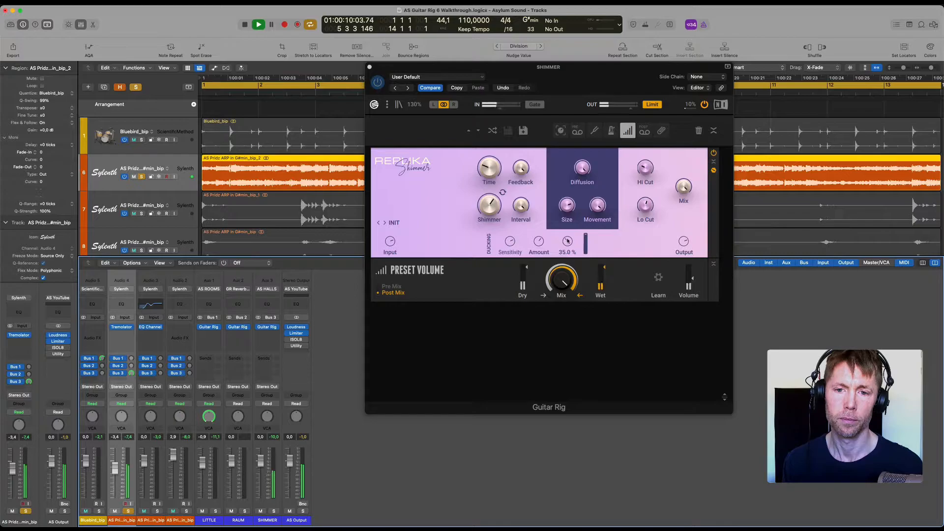
Fine-tune the Ducking Sensitivity, close the SHIMMER plug-in after stopping playback, and turn the synth arp's Bus 3 send fully down.
left_click_drag(510, 247, 509, 245)
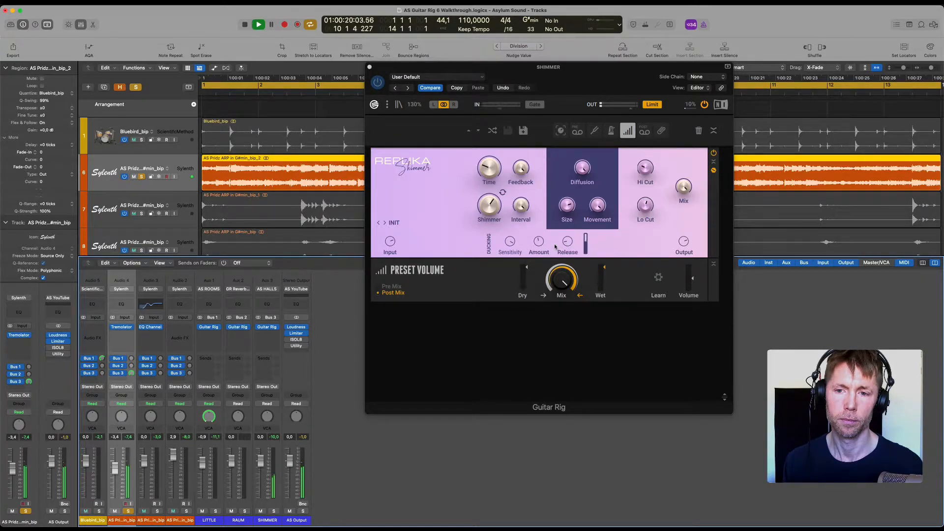
key("space")
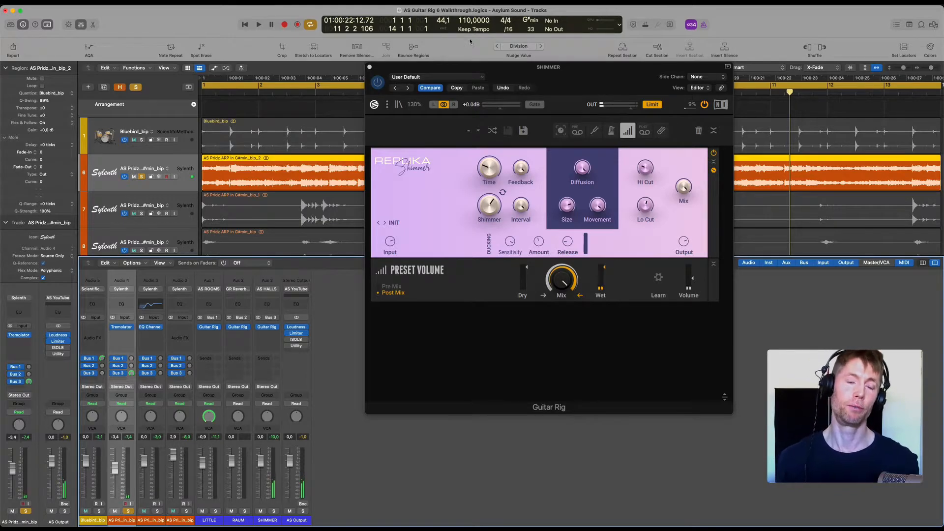
left_click(369, 67)
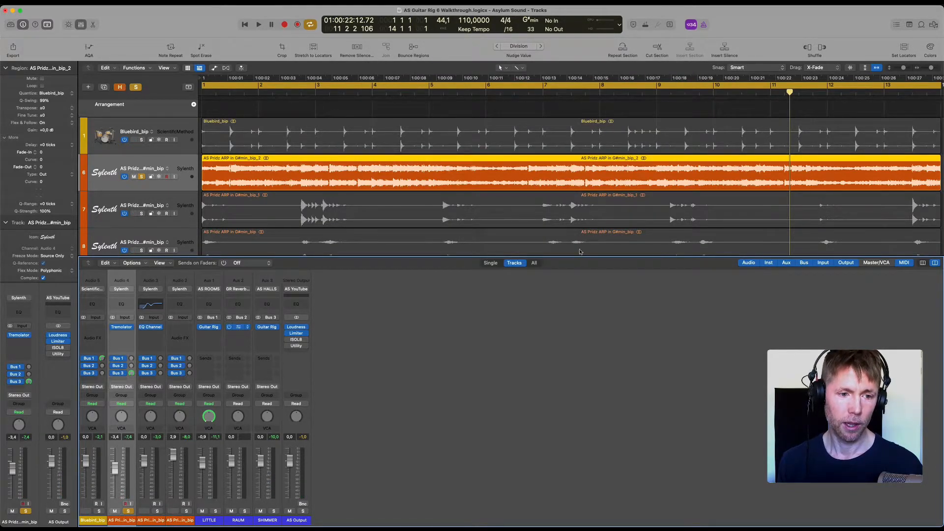
left_click_drag(480, 132, 581, 112)
left_click_drag(131, 373, 132, 403)
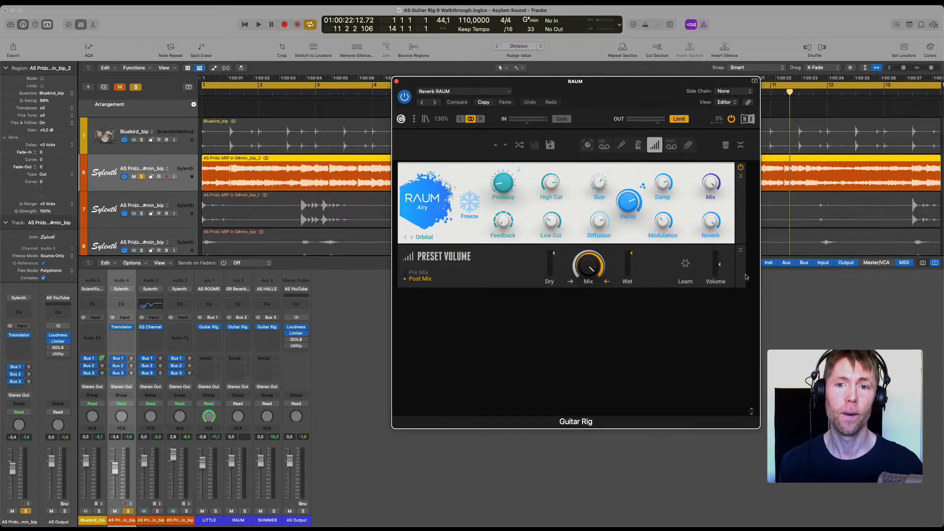
Reposition the RAUM plug-in window, solo and play track 7, and move the solo to track 8 during playback.
left_click_drag(641, 91, 614, 96)
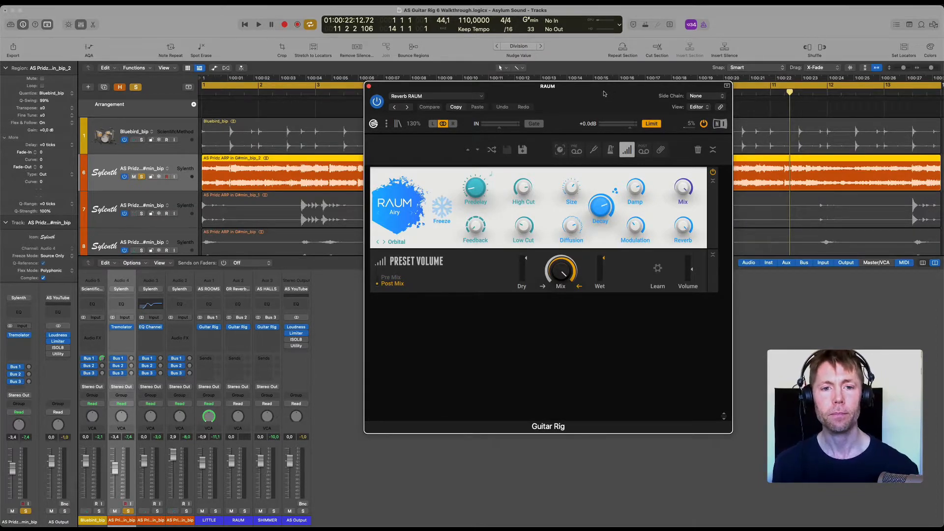
left_click_drag(607, 94, 606, 84)
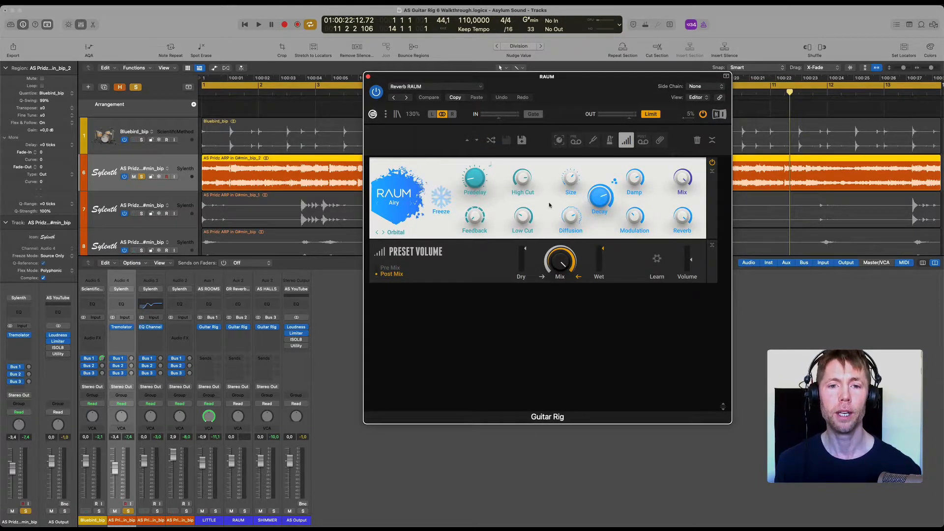
left_click_drag(578, 90, 568, 90)
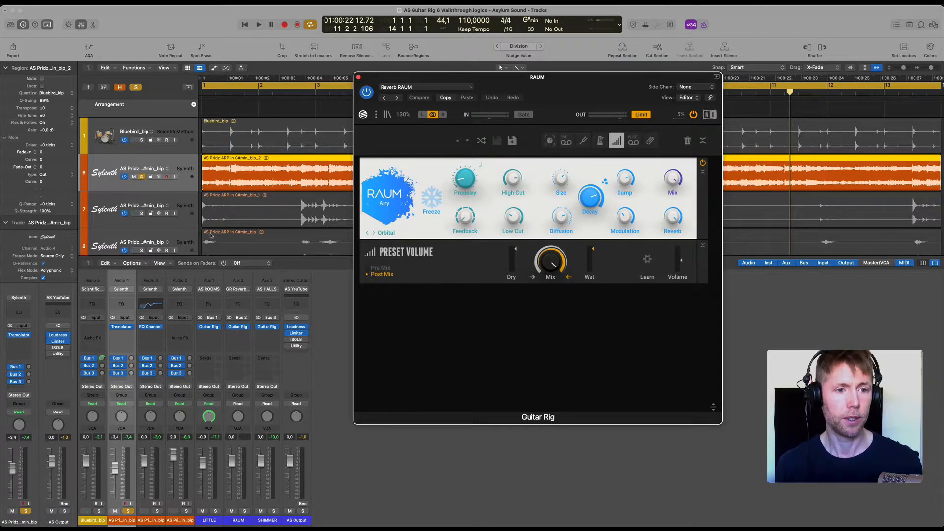
left_click(169, 198)
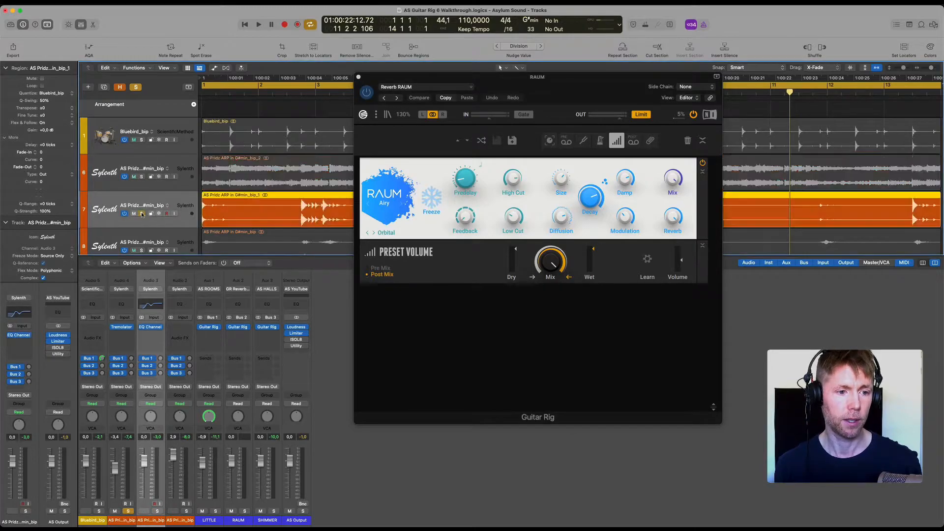
key("space")
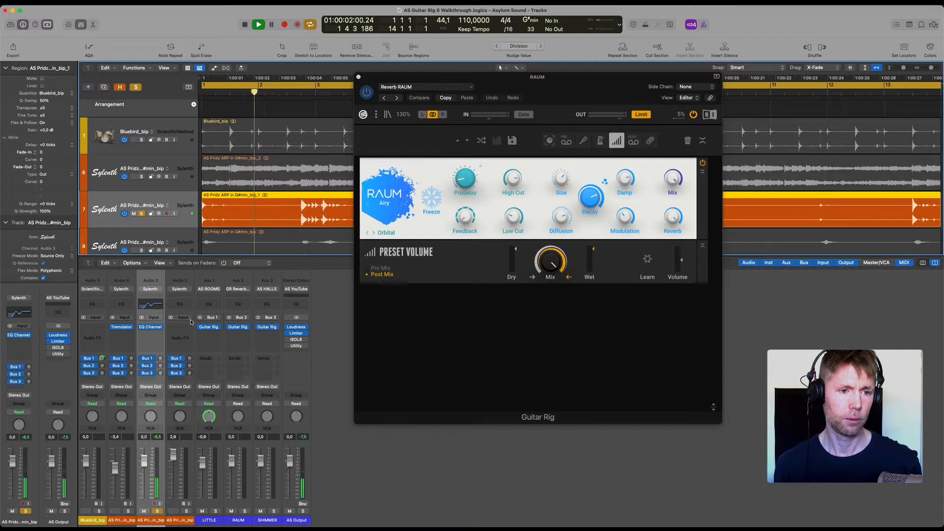
left_click(142, 248)
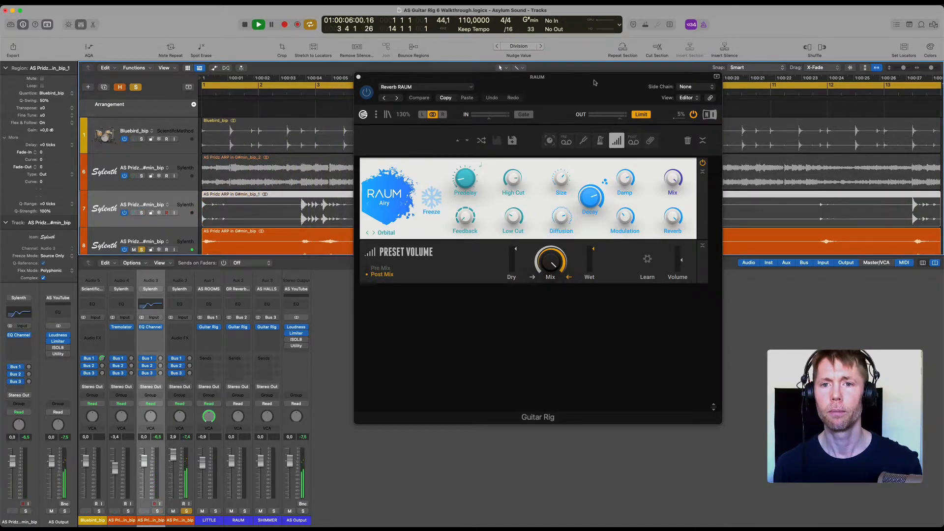
left_click_drag(591, 85, 602, 75)
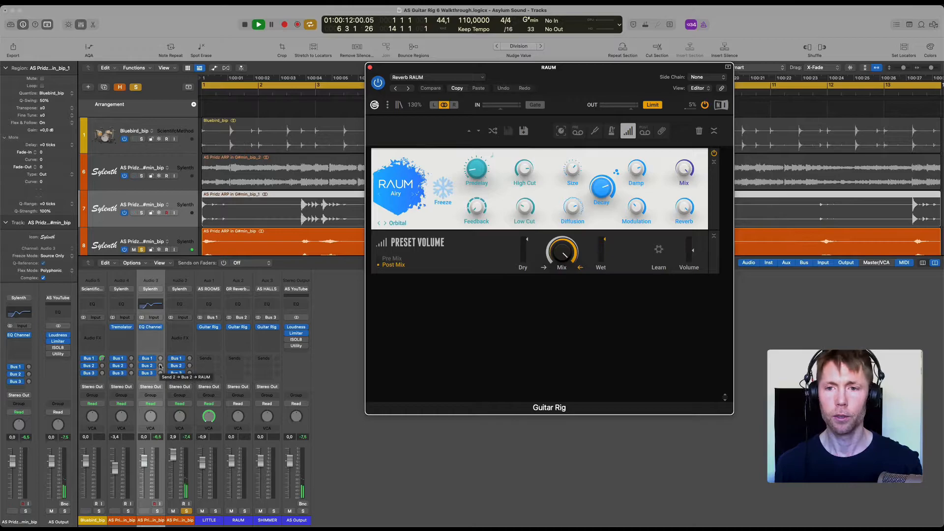
Turn track 7's Bus 2 send back down, raise track 8's Bus 2 send to RAUM to 6.0, and listen before stopping playback.
left_click_drag(160, 366, 161, 365)
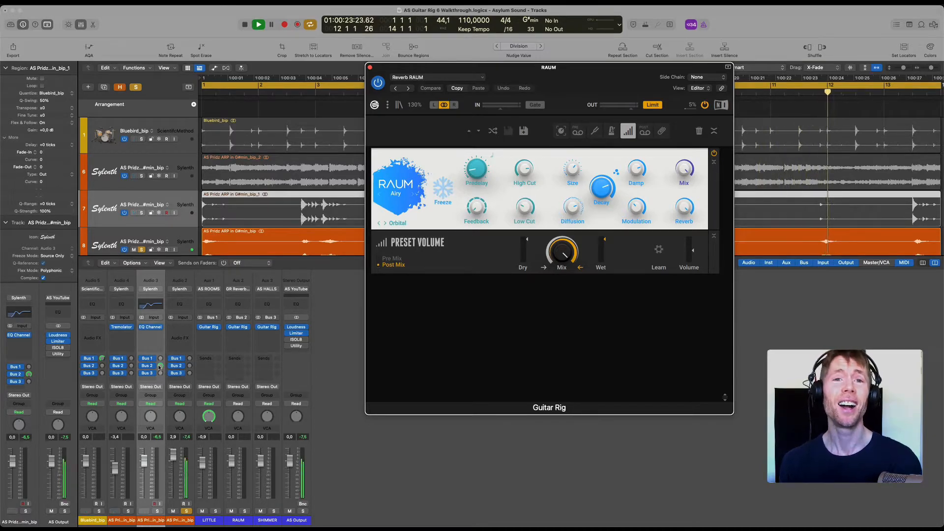
left_click_drag(160, 366, 160, 413)
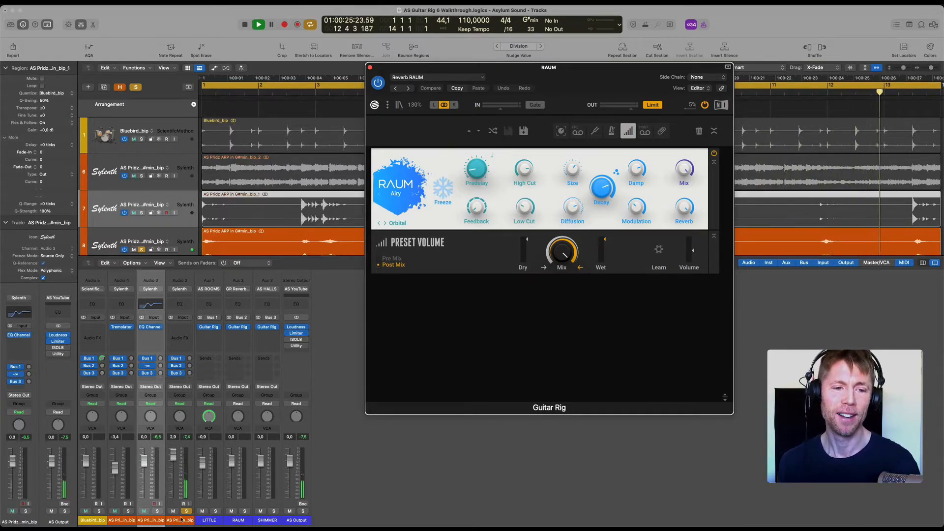
left_click(194, 358)
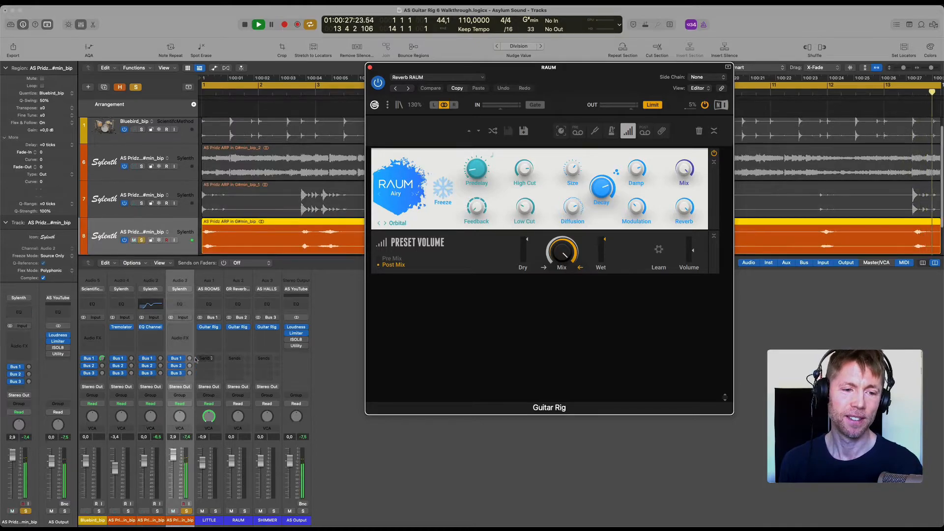
left_click_drag(190, 366, 171, 221)
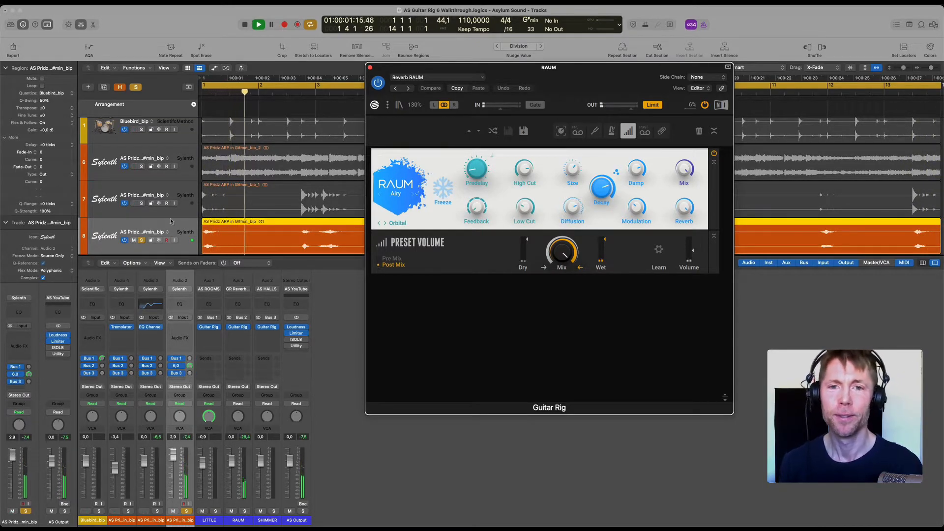
left_click_drag(597, 81, 591, 94)
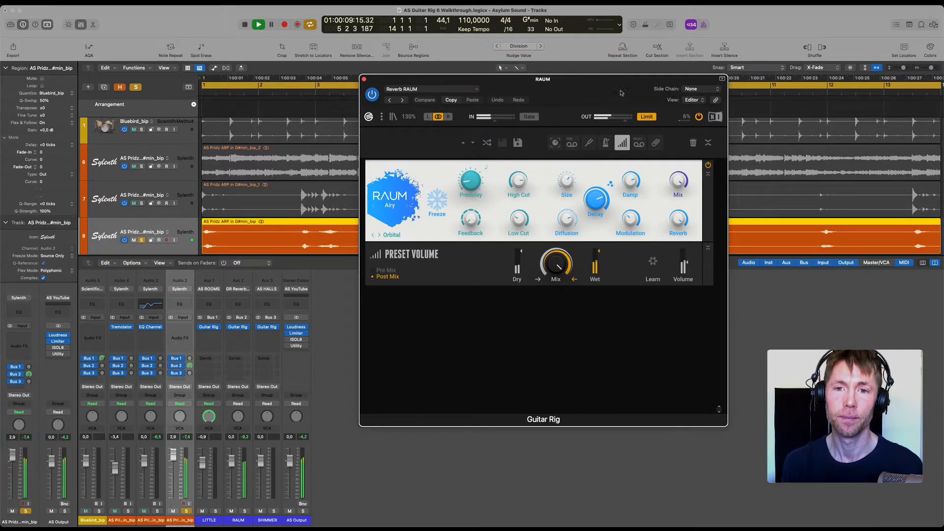
left_click_drag(606, 88, 631, 72)
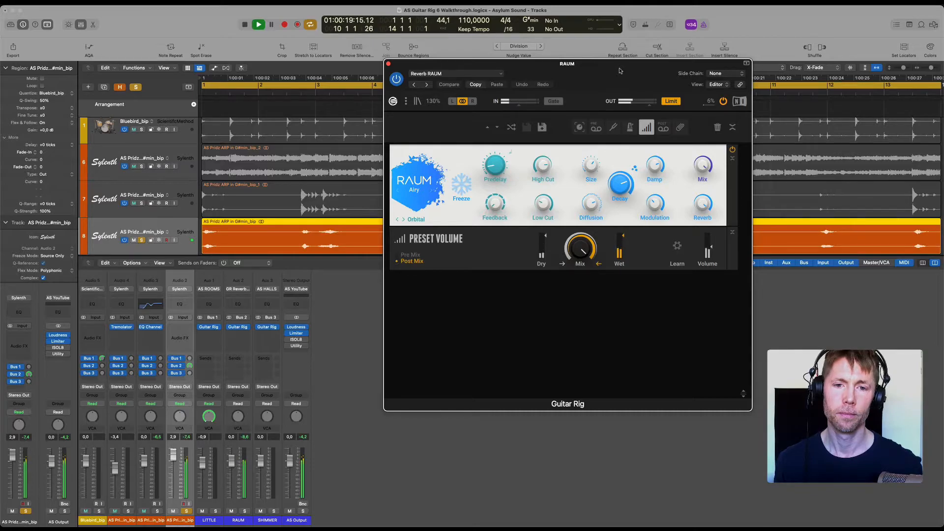
key("space")
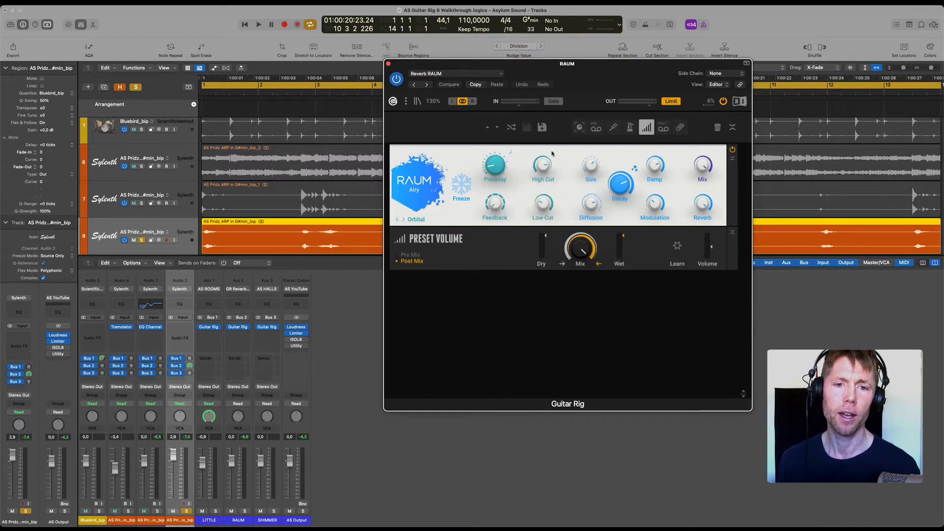
Review RAUM's Grounded, Airy and Cosmic reverb modes and examine its Predelay control.
left_click(414, 190)
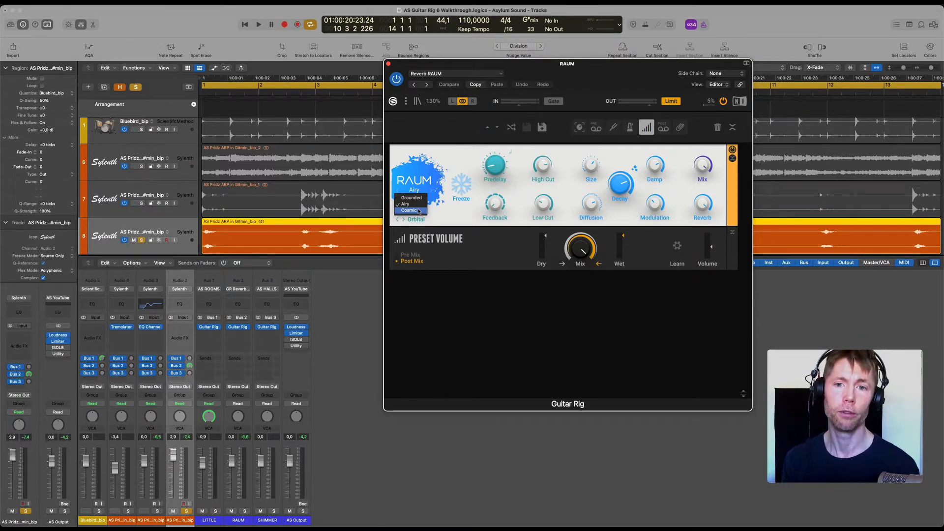
left_click(463, 158)
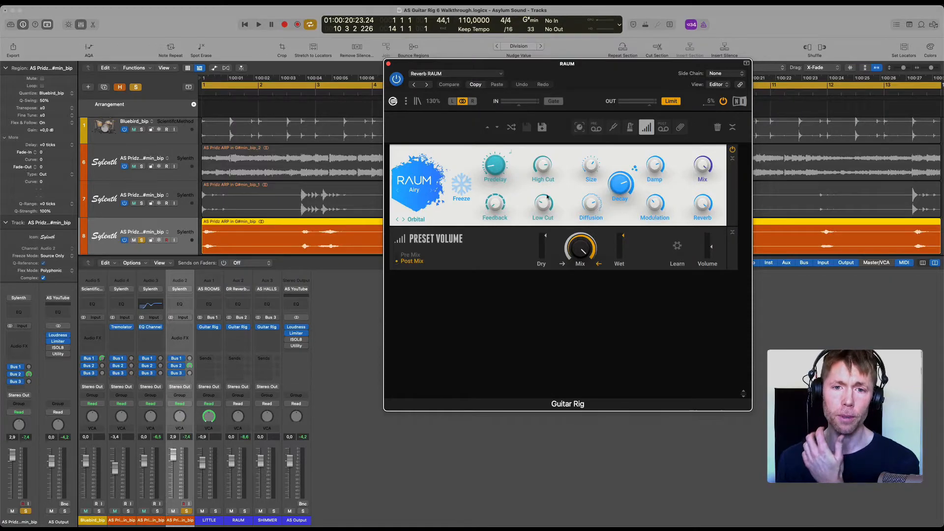
mouse_move(504, 170)
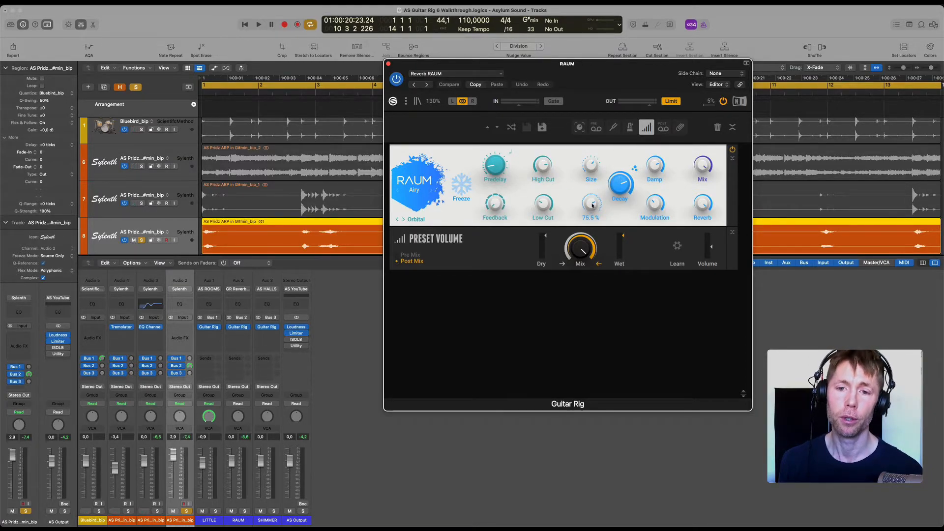
Sweep RAUM's Diffusion down and back up, and adjust the Damp amount.
mouse_move(592, 206)
left_mouse_down()
mouse_move(593, 159)
mouse_move(595, 218)
left_mouse_up()
left_click_drag(600, 304, 611, 242)
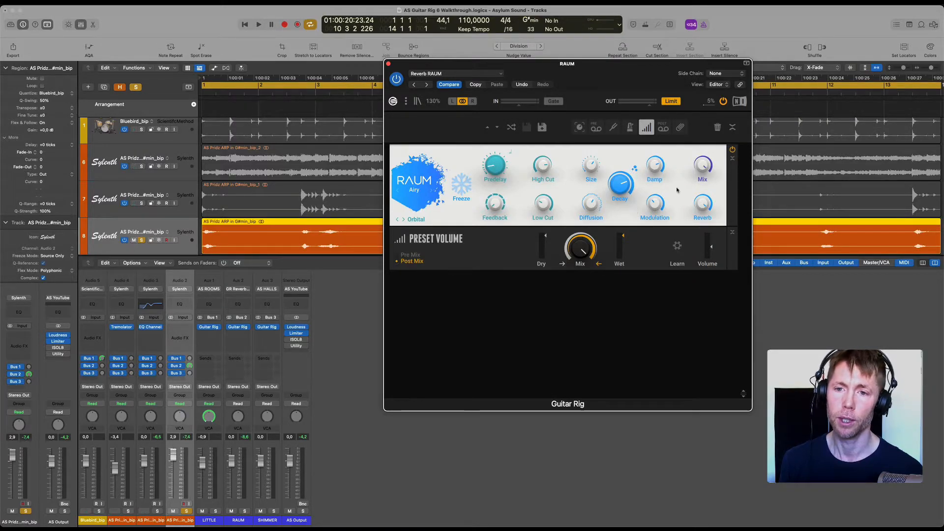
left_click_drag(653, 184, 650, 164)
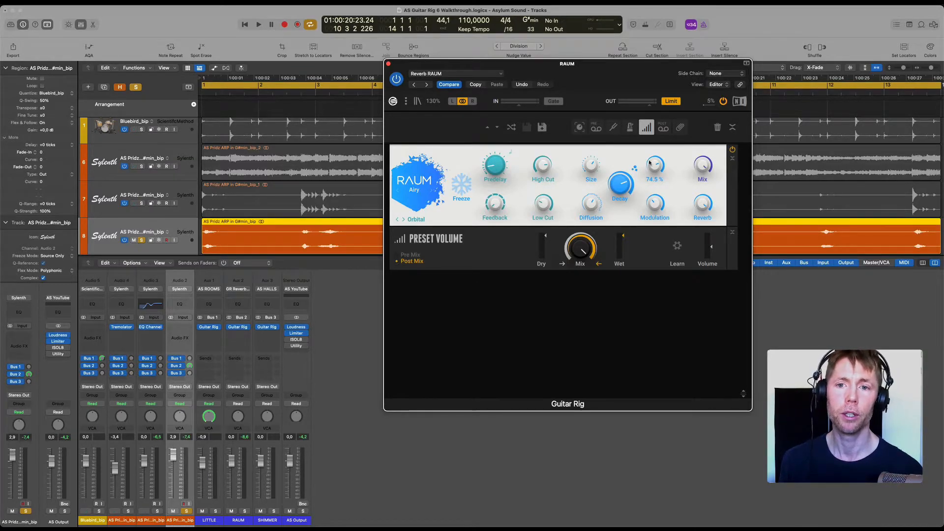
left_click_drag(649, 164, 649, 161)
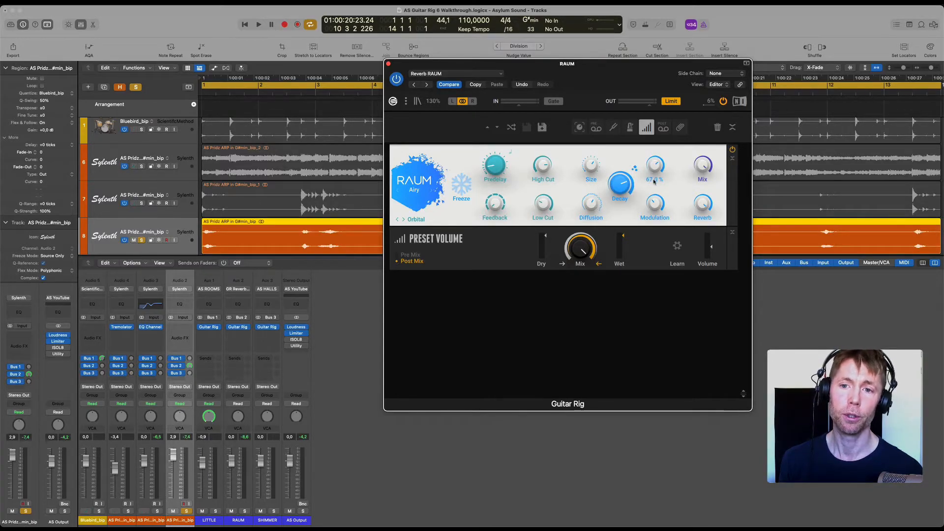
Vary RAUM's Modulation amount and check the Reverb level control.
left_click_drag(653, 206, 656, 156)
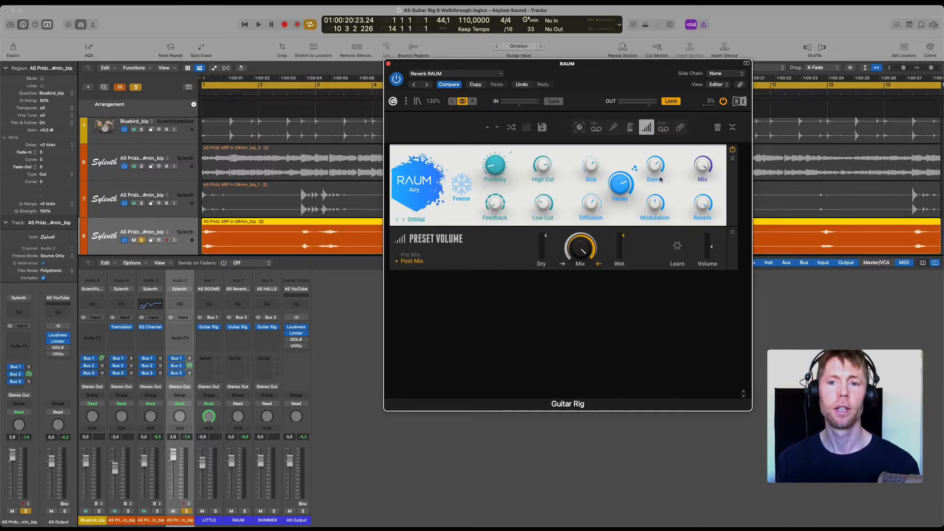
left_click_drag(657, 205, 659, 150)
left_click_drag(660, 234, 655, 208)
mouse_move(707, 207)
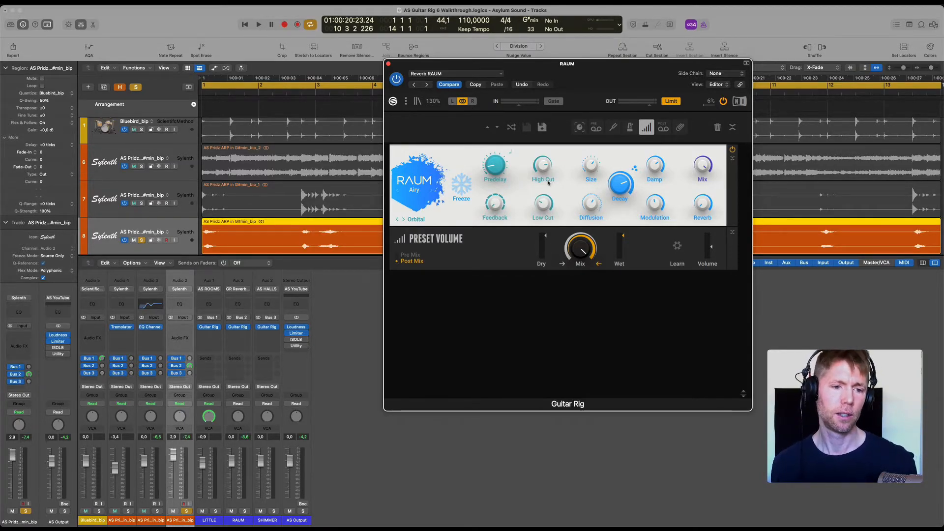
During playback, set RAUM's Feedback to 51.5 % and sync the Predelay to the tempo at 1/4 Straight.
key("space")
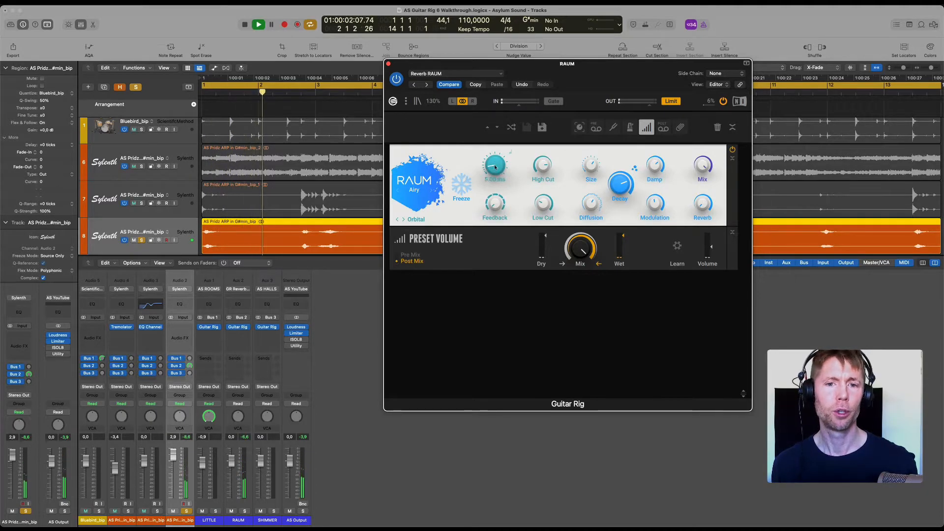
mouse_move(496, 204)
left_click_drag(497, 205, 484, 101)
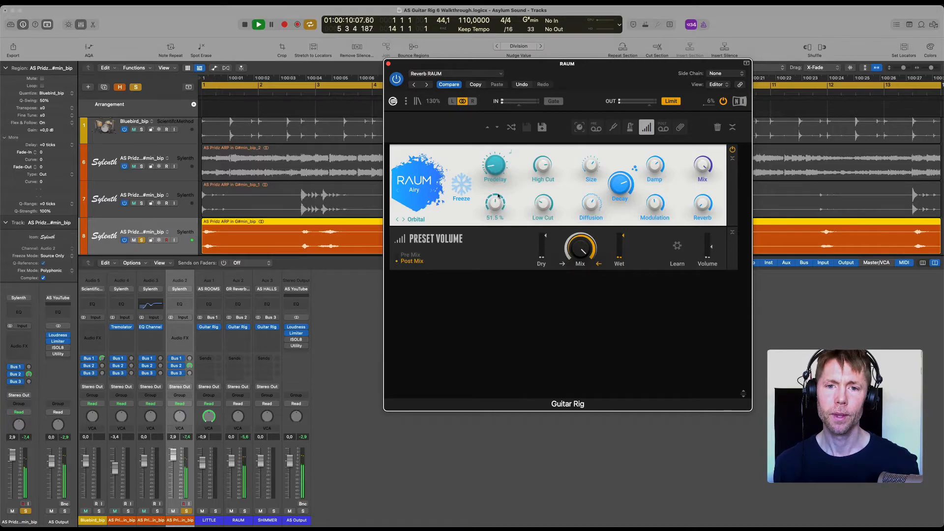
left_click(510, 151)
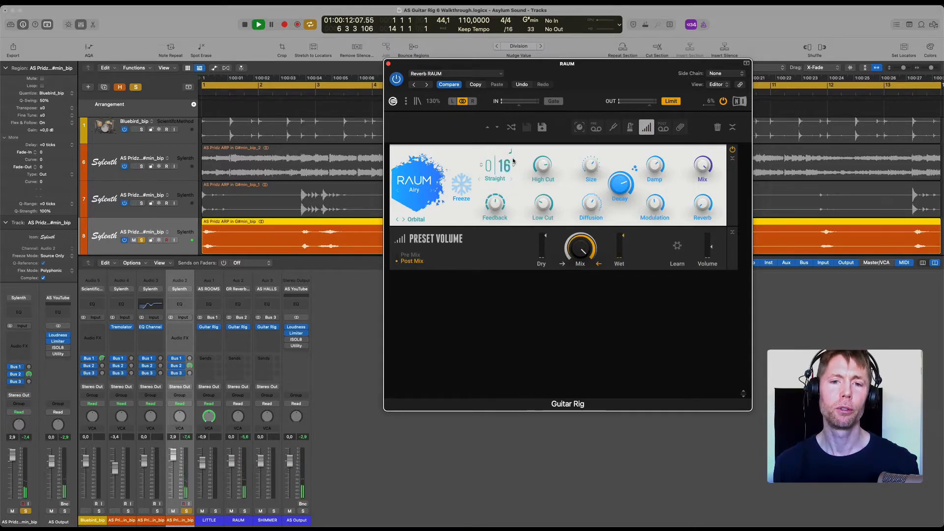
left_click_drag(507, 169, 507, 213)
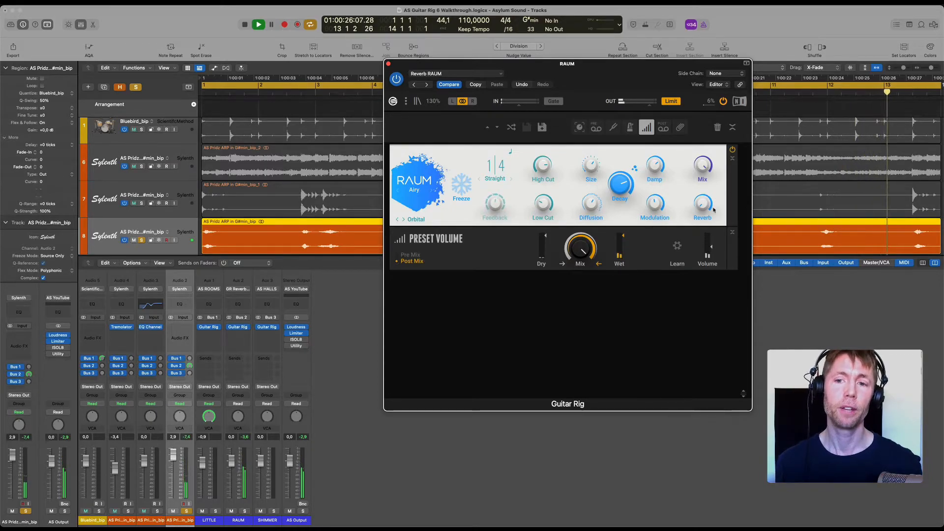
Bring RAUM's Reverb level back up during playback, check the Decay, and stop playback.
left_click_drag(703, 206, 679, 20)
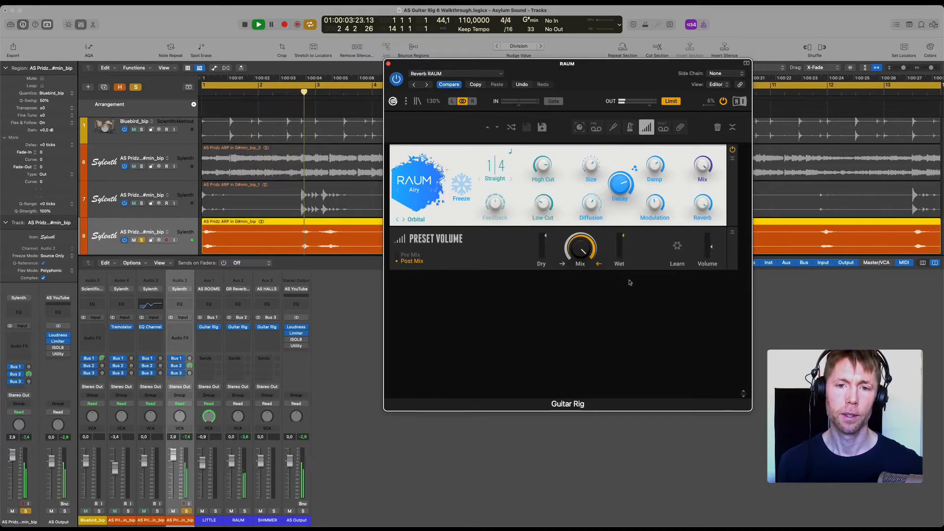
mouse_move(617, 190)
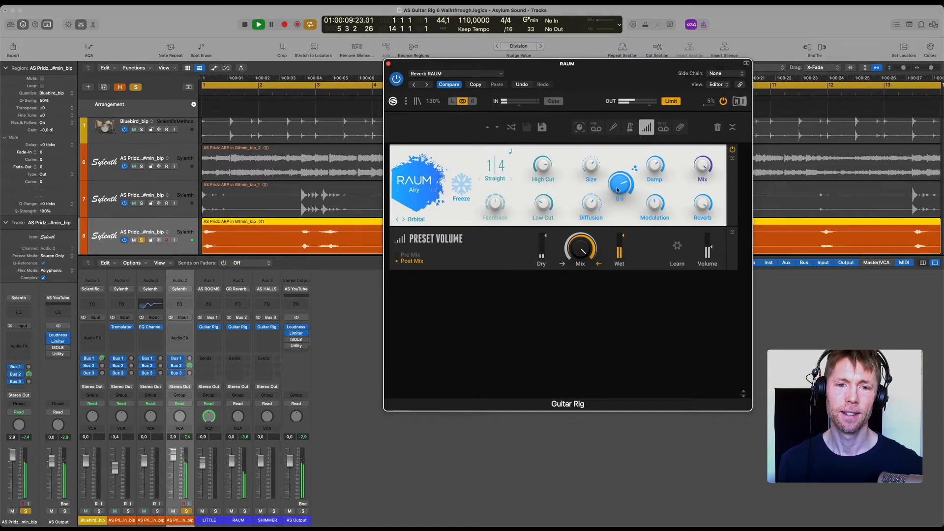
key("space")
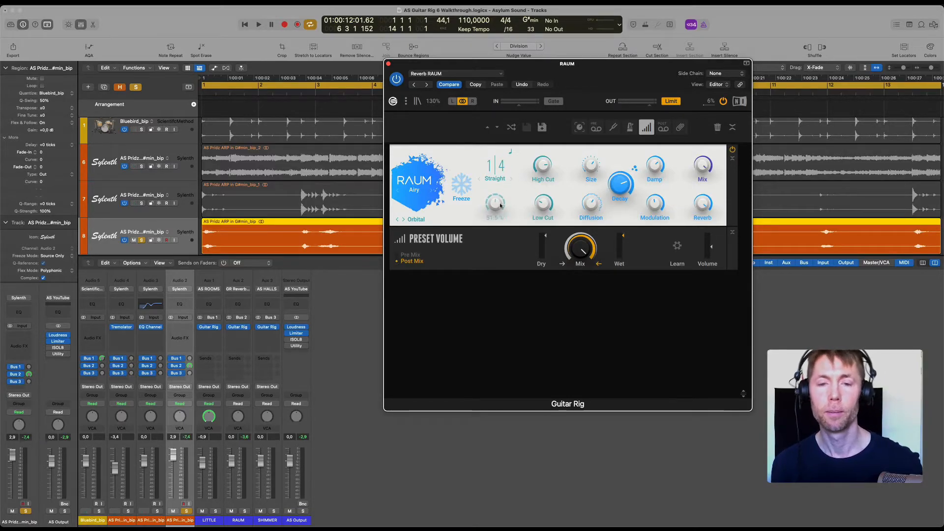
Adjust RAUM's Feedback with the Predelay synced at 1/4 Straight, and restart playback to hear it.
left_click_drag(501, 206, 494, 198)
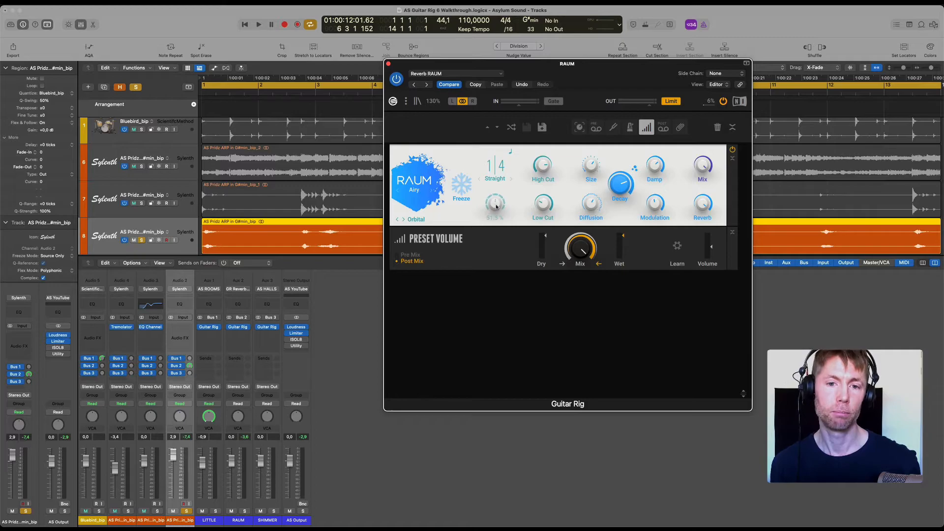
left_click_drag(491, 164, 490, 138)
key("space")
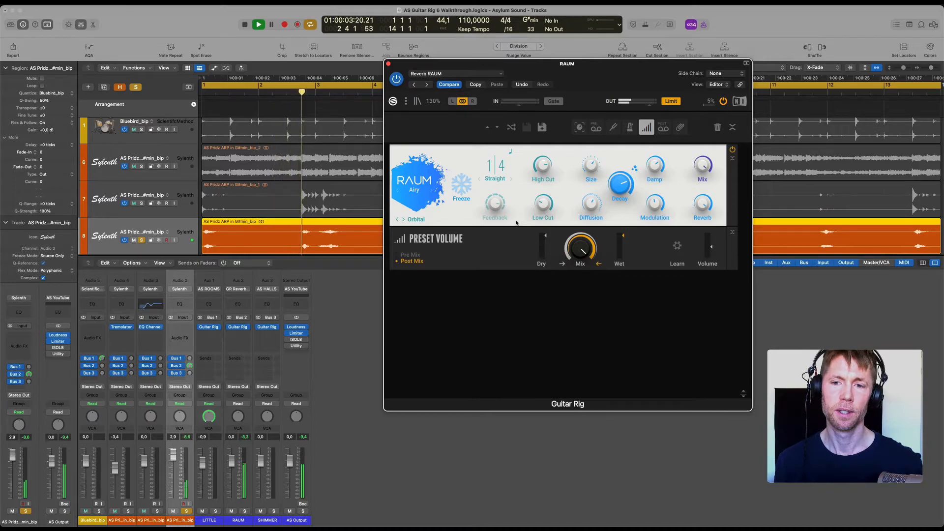
Stop playback, lower RAUM's Decay, and change its density setting while reviewing the Diffusion and Modulation controls.
key("space")
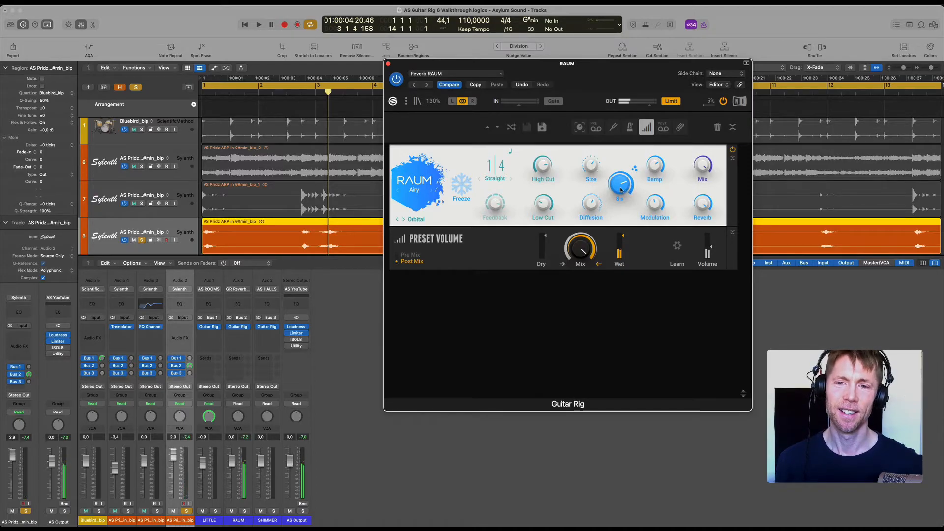
key("space")
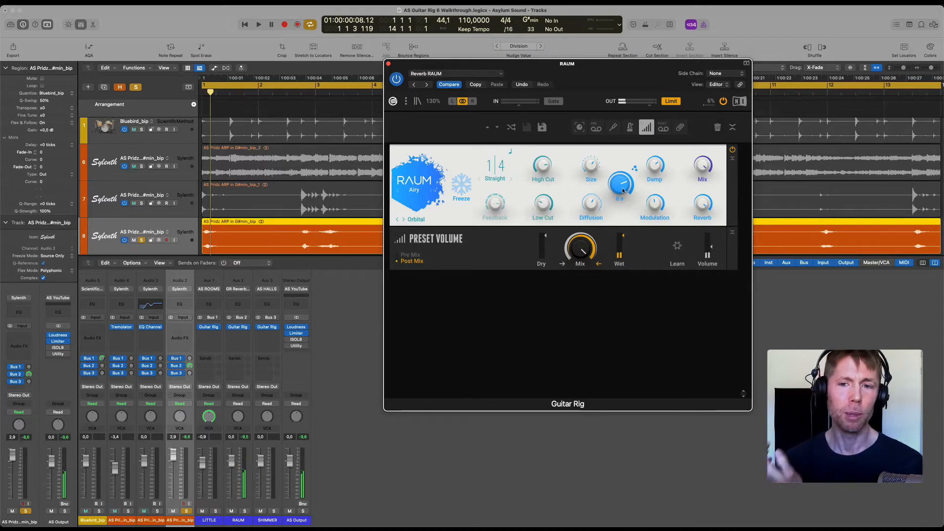
left_click_drag(622, 185, 619, 190)
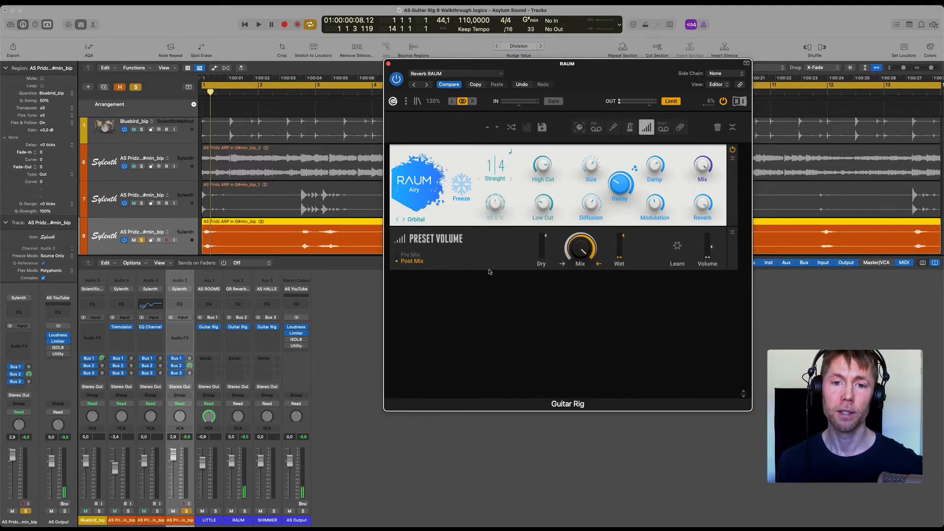
left_click(636, 169)
left_click_drag(591, 204, 583, 169)
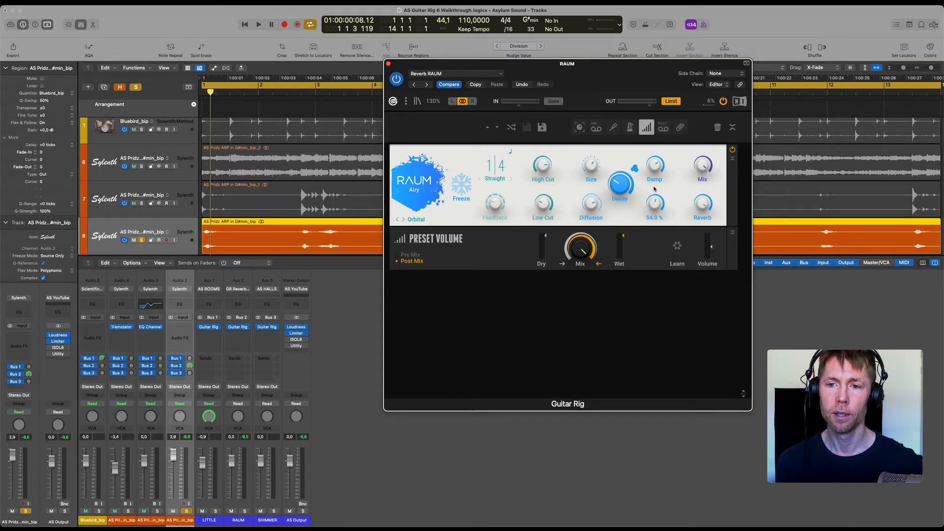
Set RAUM's Reverb level to 0.0 % and restart playback, then adjust the Reverb level and Damp.
left_click_drag(703, 207, 691, 274)
left_click_drag(675, 378, 672, 381)
key("space")
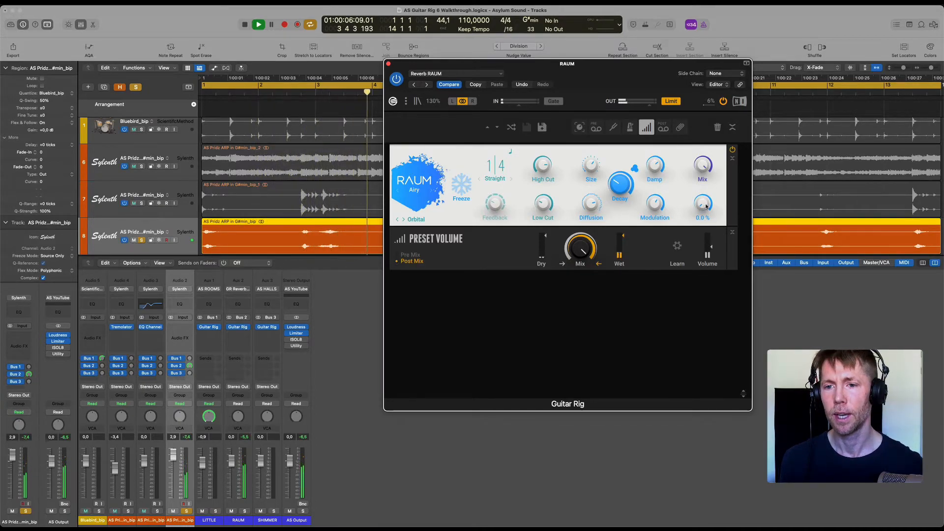
left_click_drag(703, 207, 708, 205)
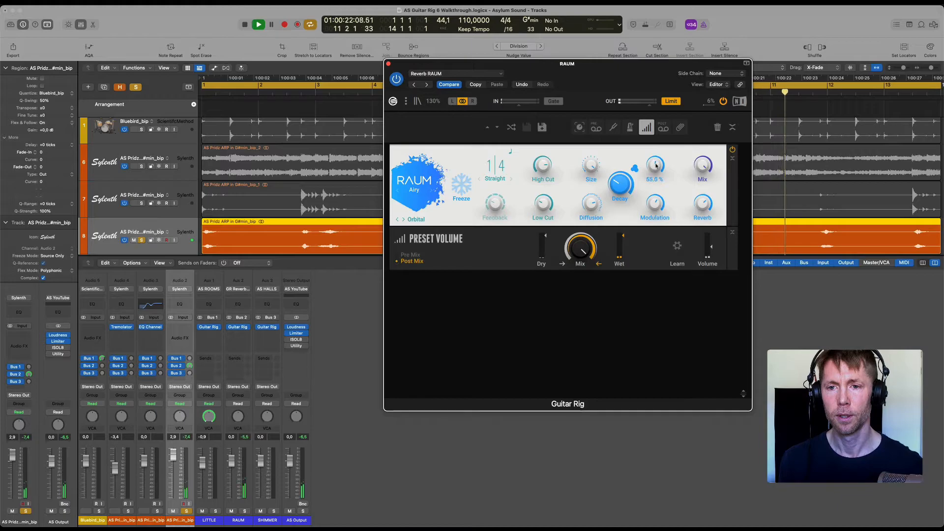
left_click_drag(655, 166, 656, 167)
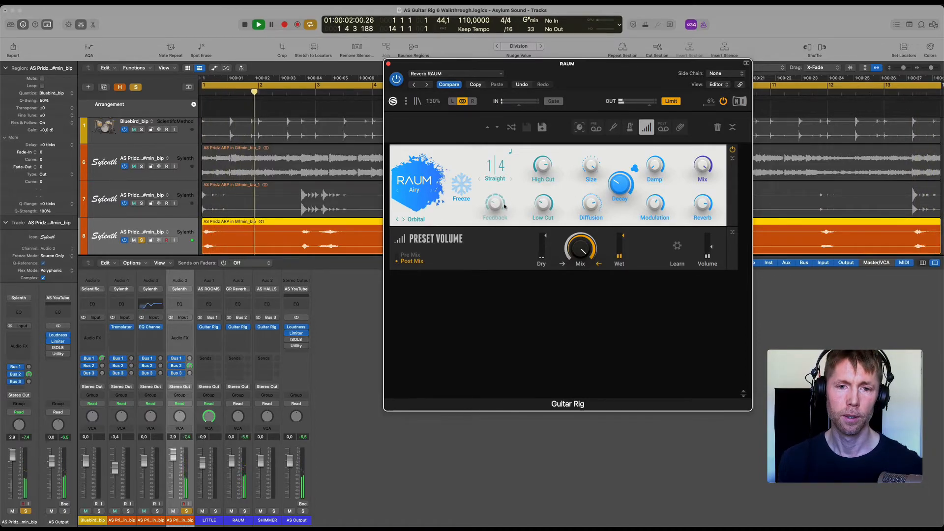
Solo the RAUM aux channel, then turn RAUM's Freeze on and back off during playback.
left_click(246, 511)
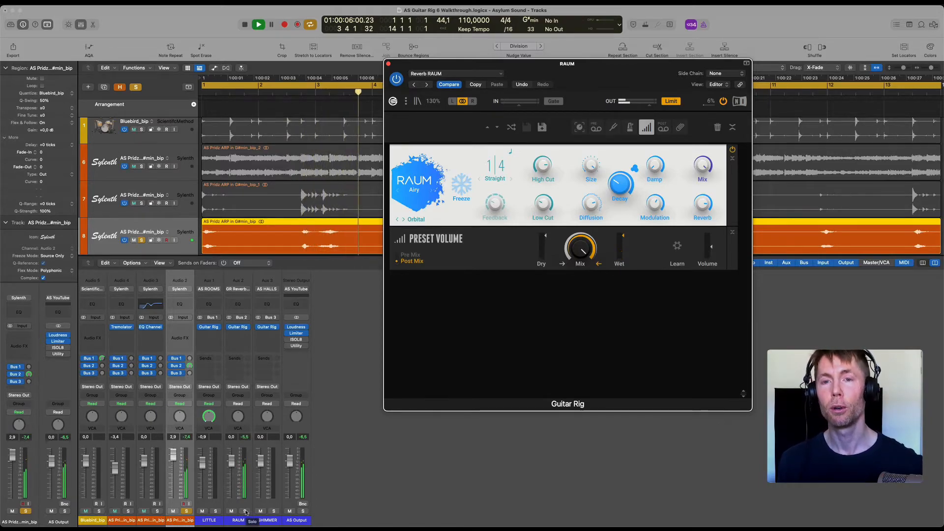
left_click(245, 511)
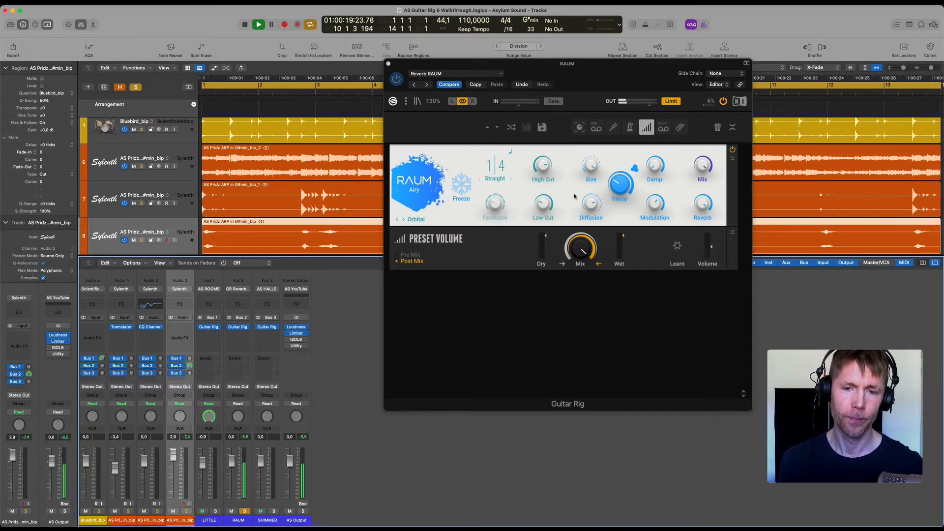
left_click(462, 184)
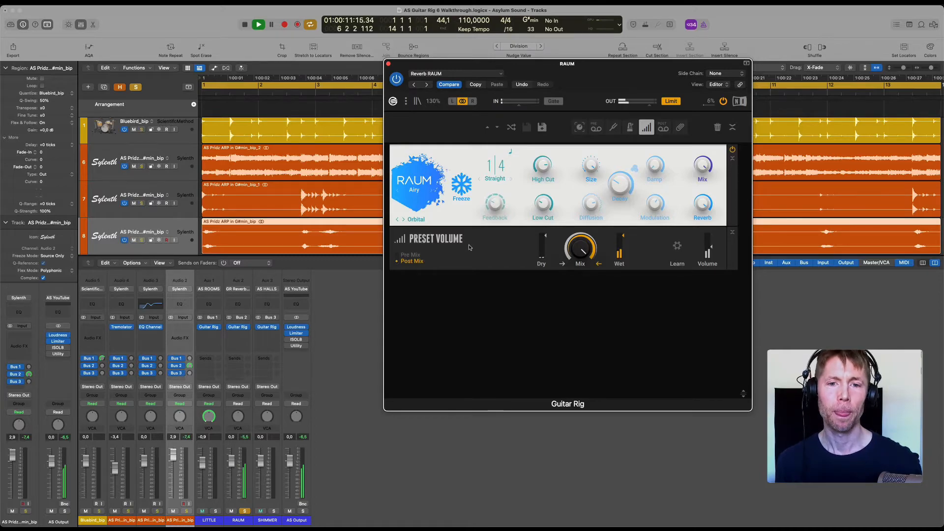
left_click(461, 186)
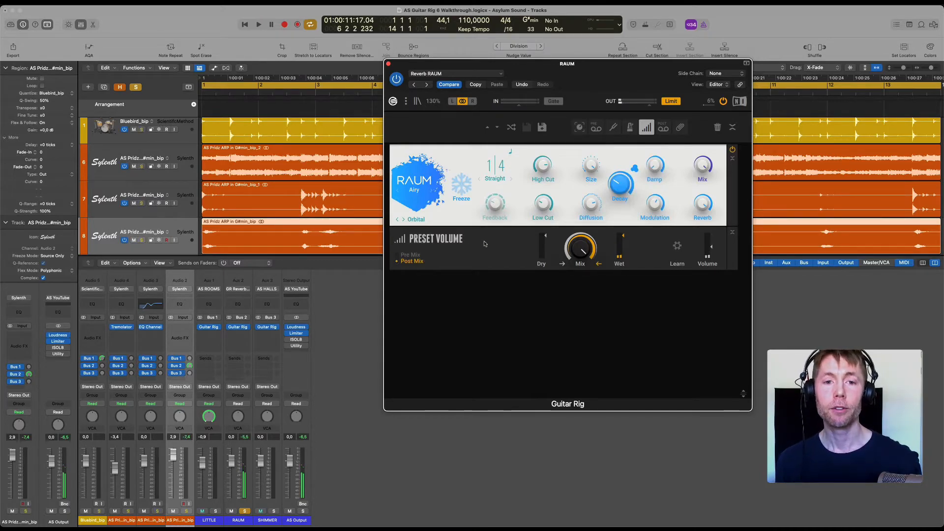
Switch RAUM to the Grounded mode and turn off the Predelay's tempo sync during playback.
left_click(421, 192)
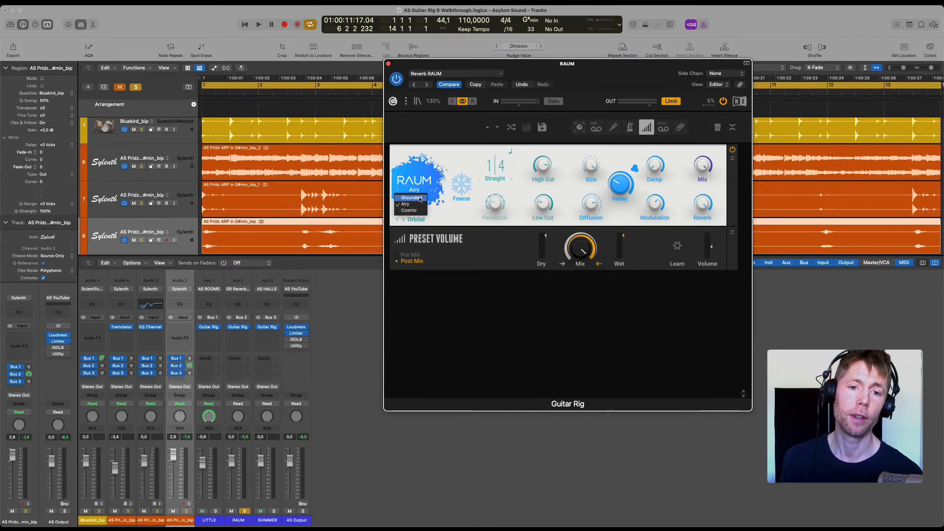
left_click(421, 198)
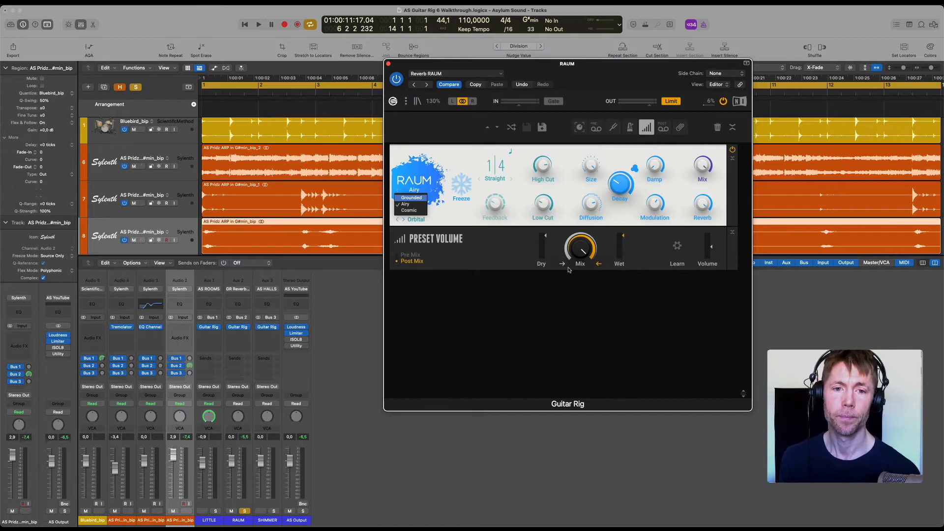
key("space")
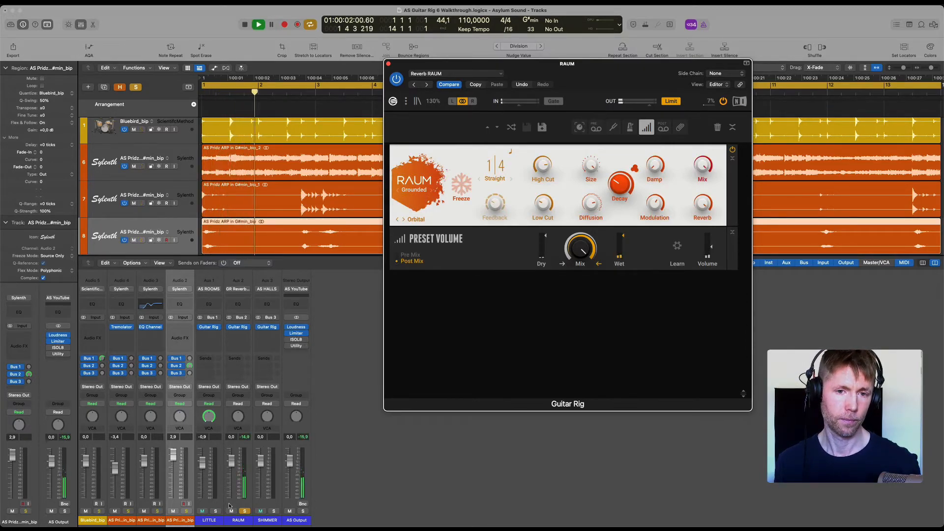
mouse_move(620, 232)
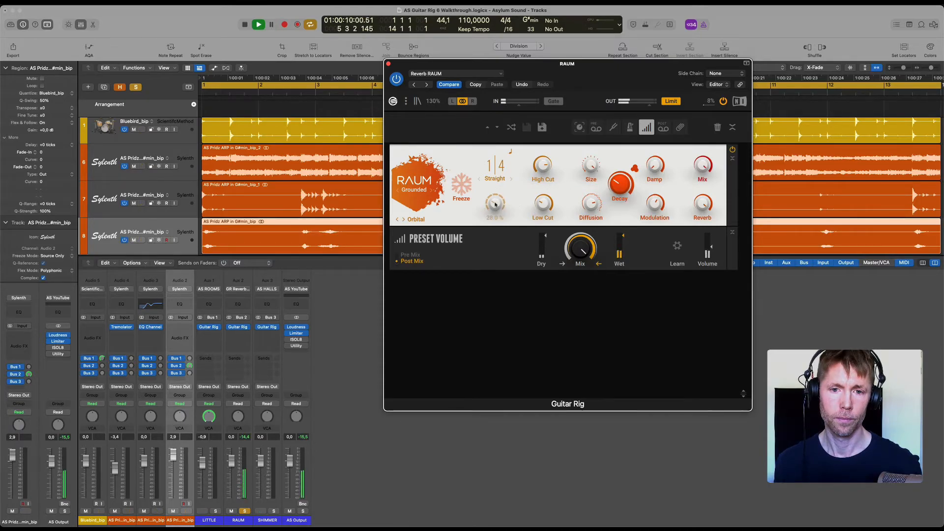
left_click(508, 153)
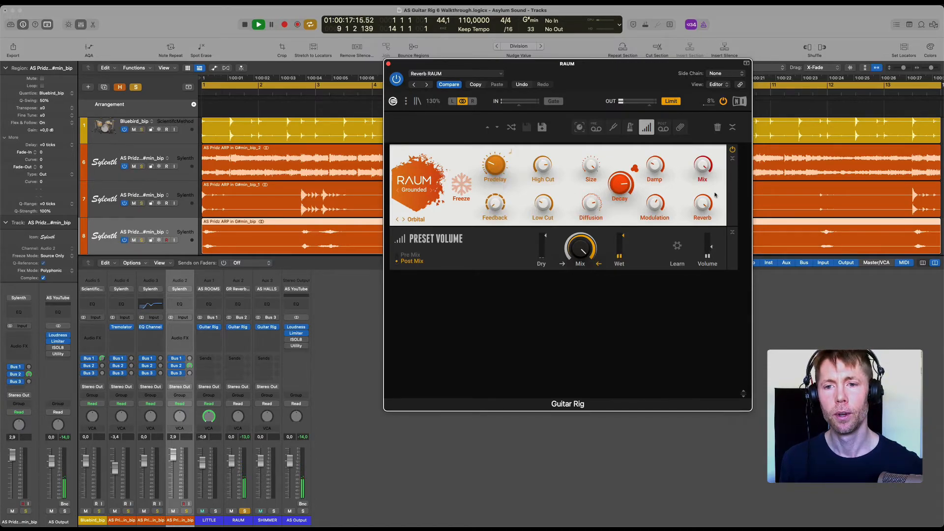
left_click(651, 202)
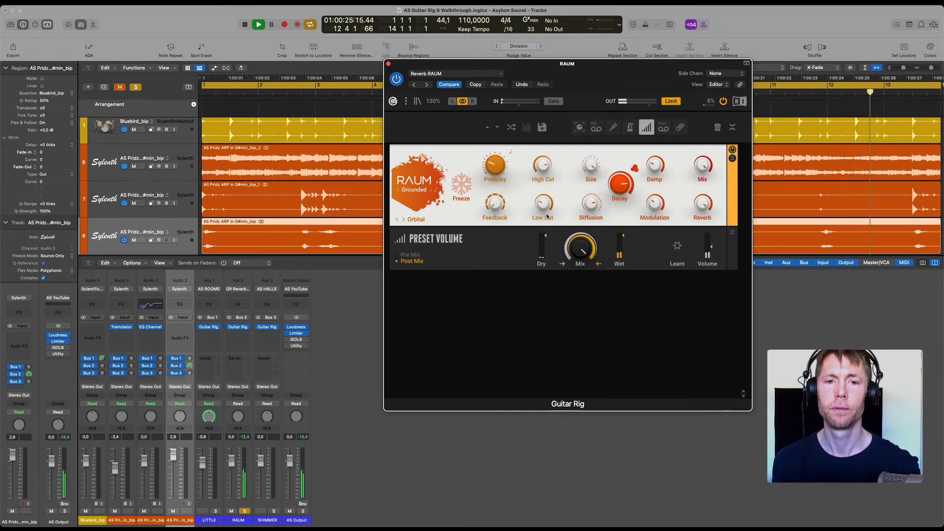
Compare RAUM's Airy and Grounded modes during playback, and switch to the Cosmic mode.
left_click(422, 192)
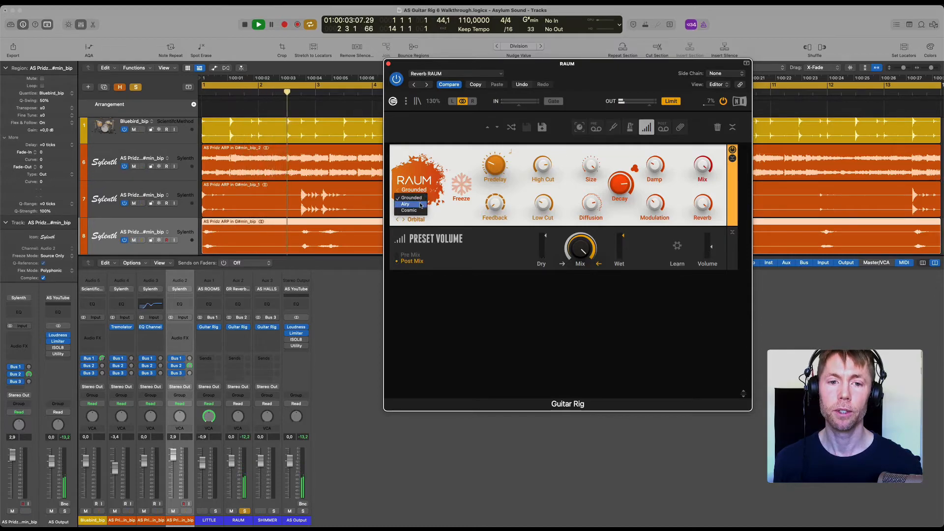
left_click(421, 204)
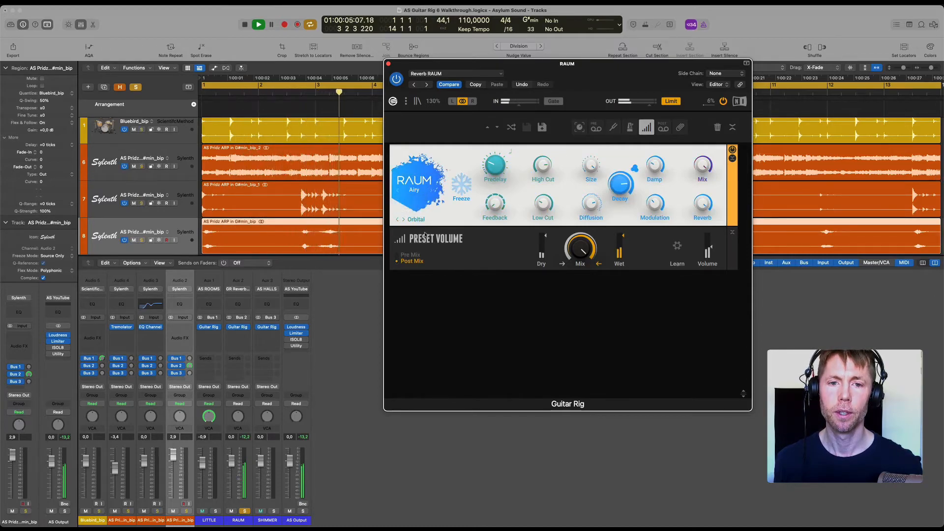
left_click(421, 191)
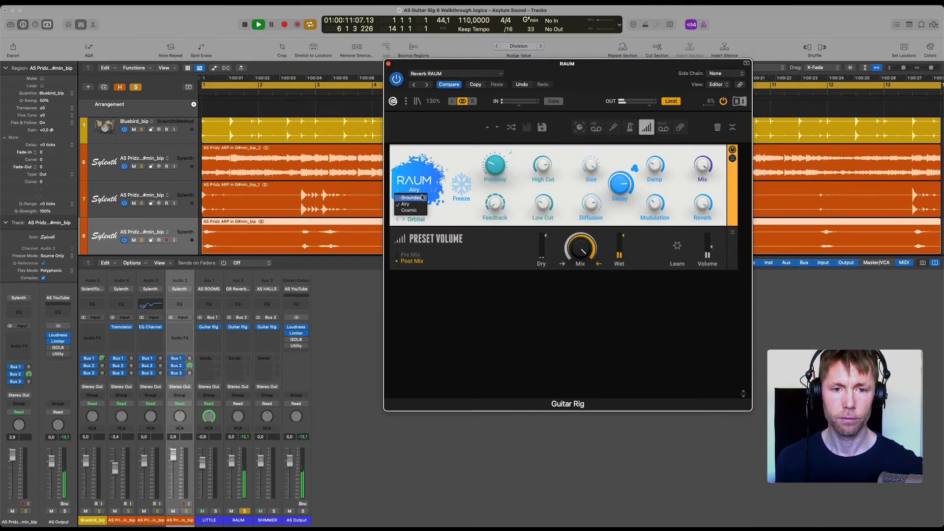
left_click(421, 197)
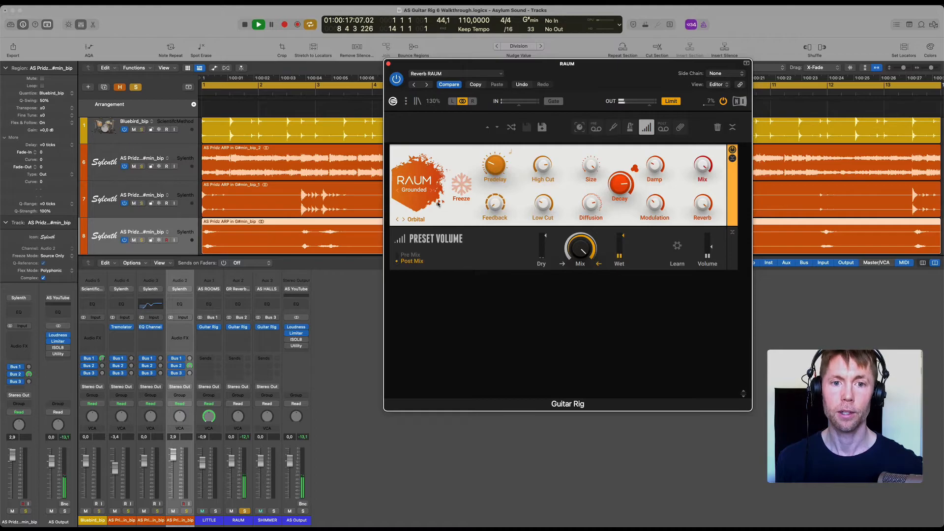
left_click(422, 190)
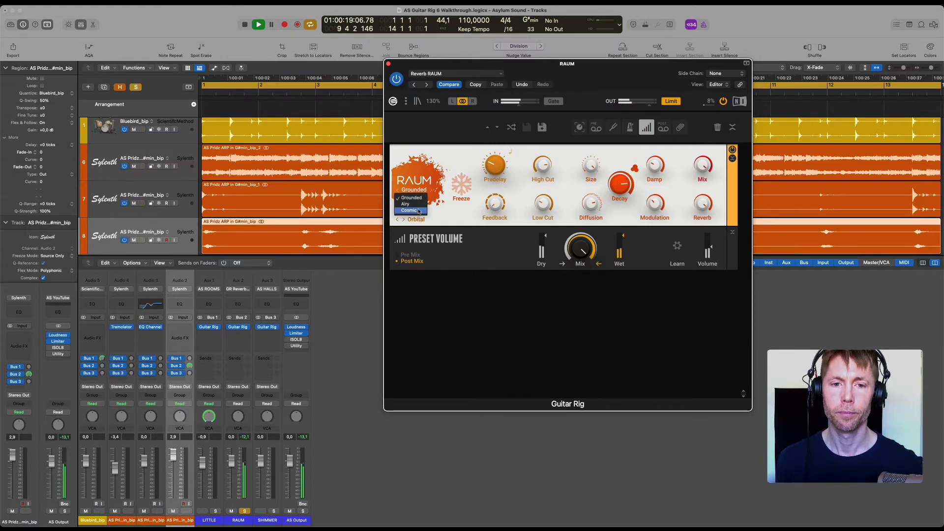
left_click(419, 211)
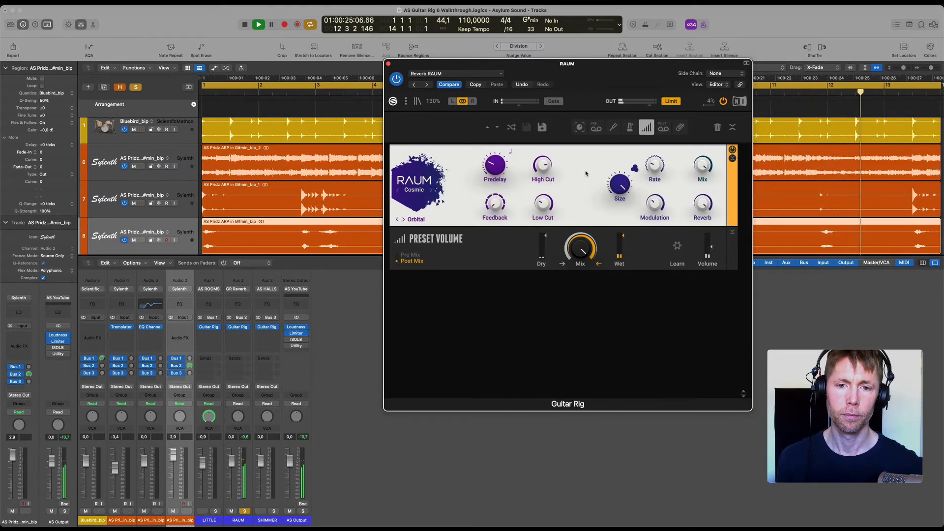
Raise the Predelay in RAUM's Cosmic mode and set the Feedback to 63.0 %.
left_click_drag(501, 170, 516, 161)
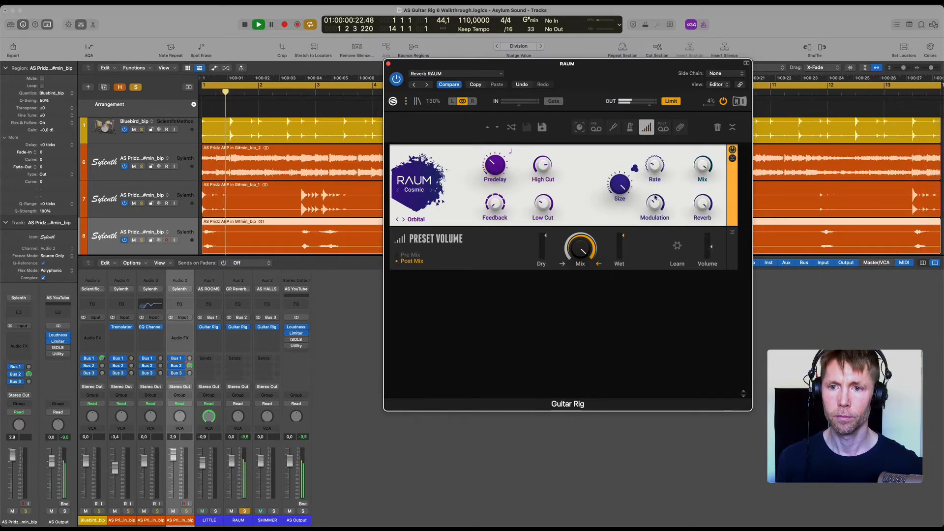
mouse_move(497, 207)
left_click_drag(496, 207, 491, 78)
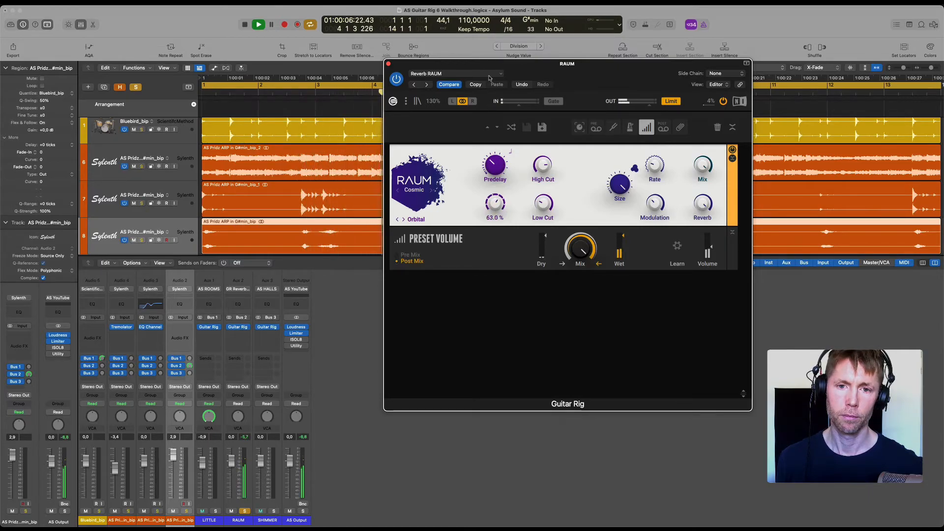
mouse_move(499, 205)
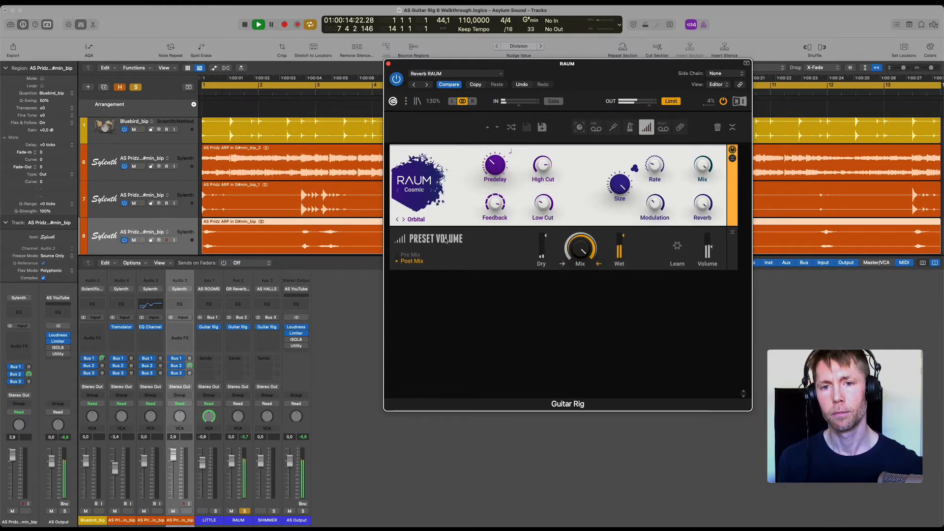
Raise RAUM's Modulation, sweep its Rate up to 6.29 Hz, and lower the Rate to 0.25 Hz.
left_click_drag(654, 209, 648, 49)
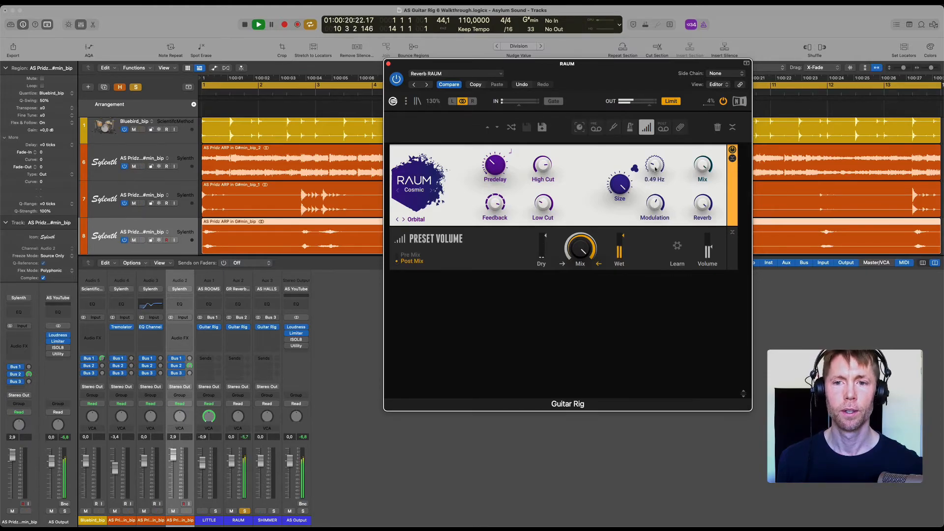
left_click_drag(655, 169, 664, 63)
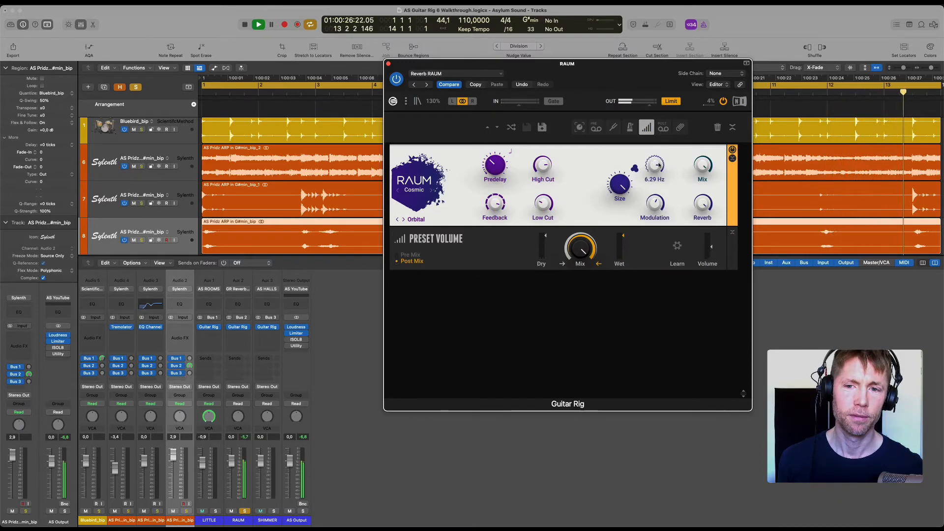
double_click(659, 164)
scroll(659, 165, "down", 2)
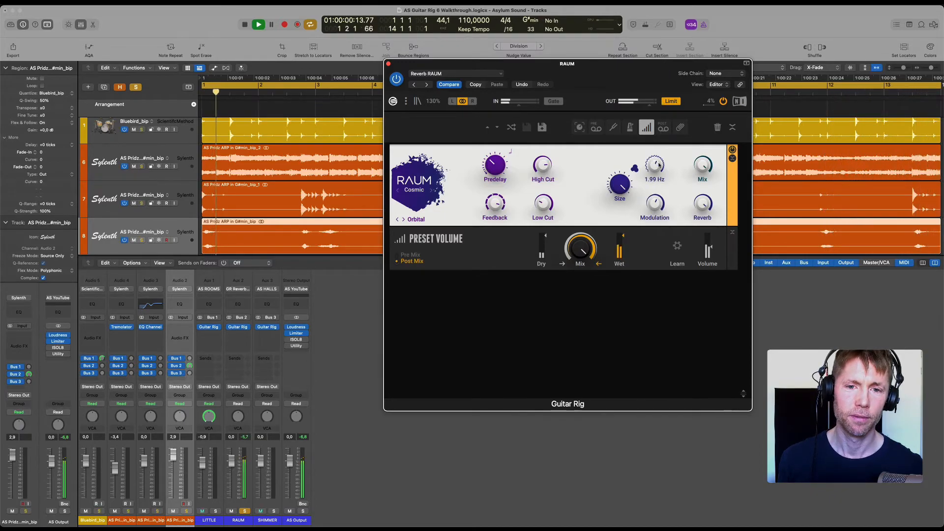
scroll(659, 164, "down", 3)
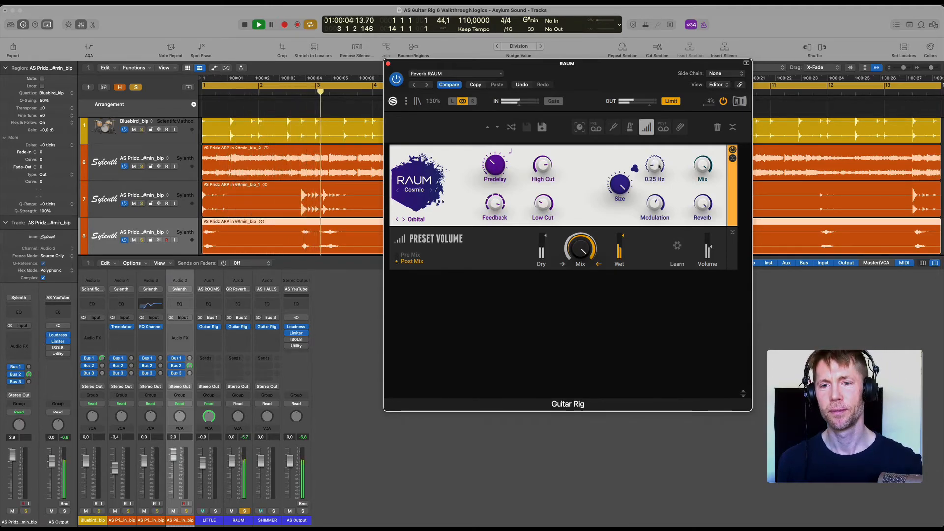
Lower RAUM's Modulation to 12.0 % in the Cosmic mode during playback.
mouse_move(660, 203)
scroll(659, 203, "down", 3)
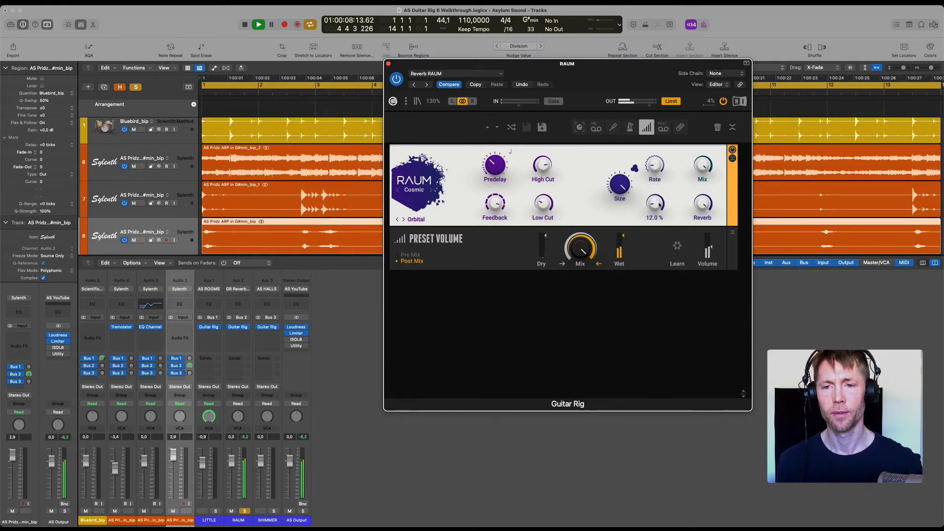
scroll(659, 204, "down", 2)
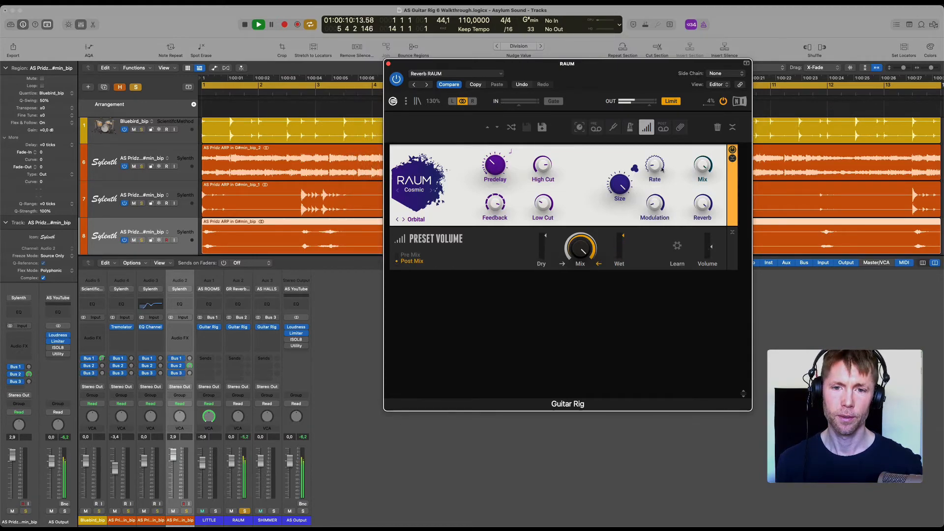
Sweep RAUM's Size down to 7.5 % during playback and raise it partway back up.
scroll(629, 185, "down", 4)
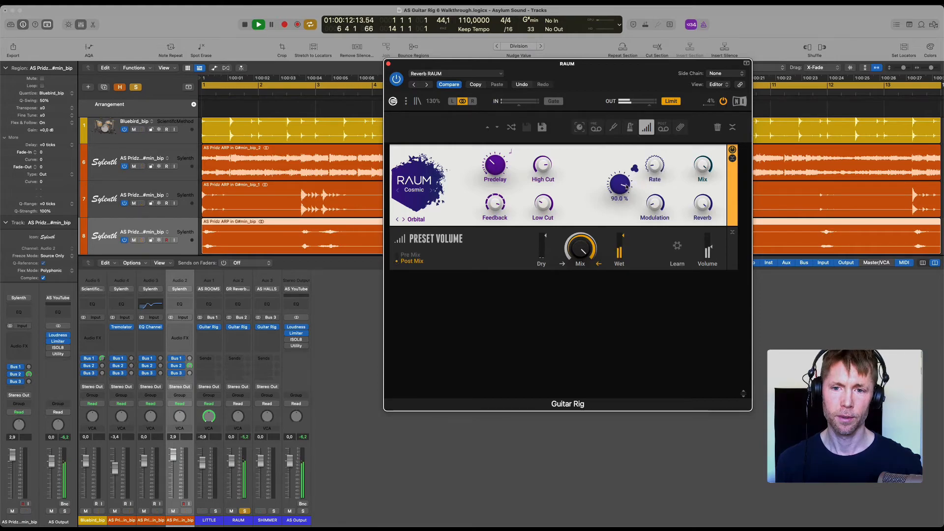
scroll(628, 188, "down", 5)
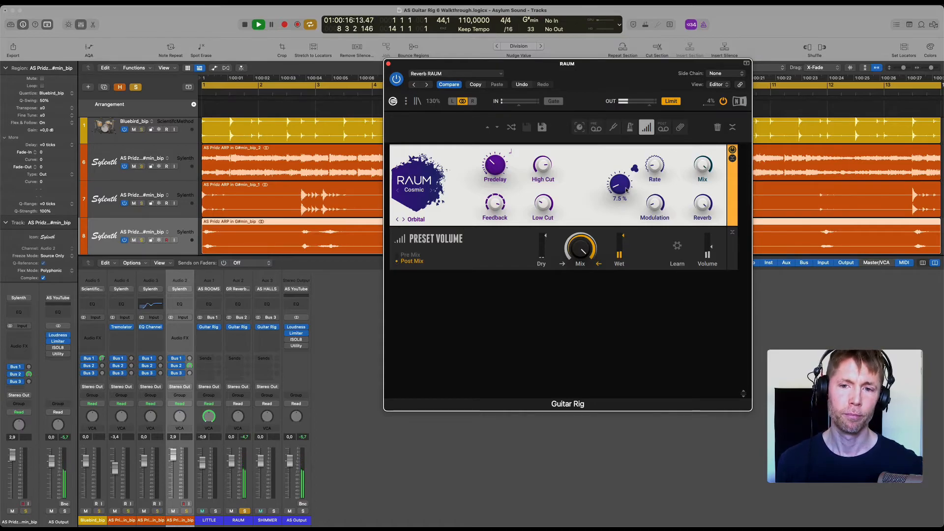
scroll(626, 190, "up", 4)
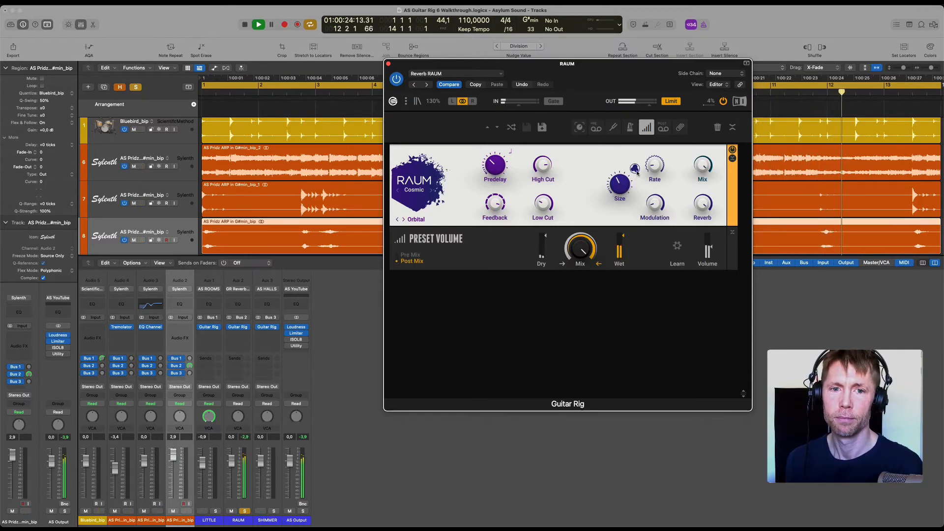
Raise RAUM's Size in the Cosmic mode during playback.
left_click_drag(622, 194, 618, 192)
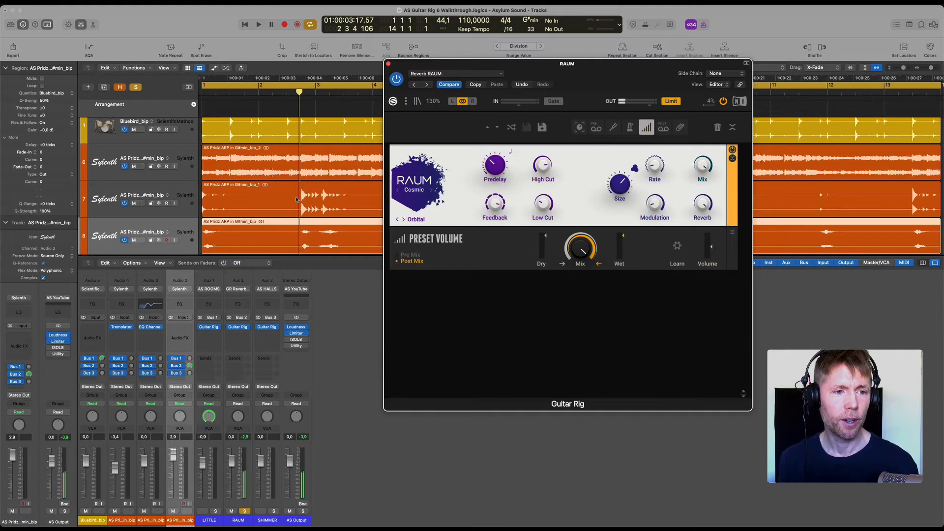
Turn down the Bus 2 send on Audio 2, unsolo the RAUM aux, and play Sylenth track 7 soloed.
left_click(144, 205)
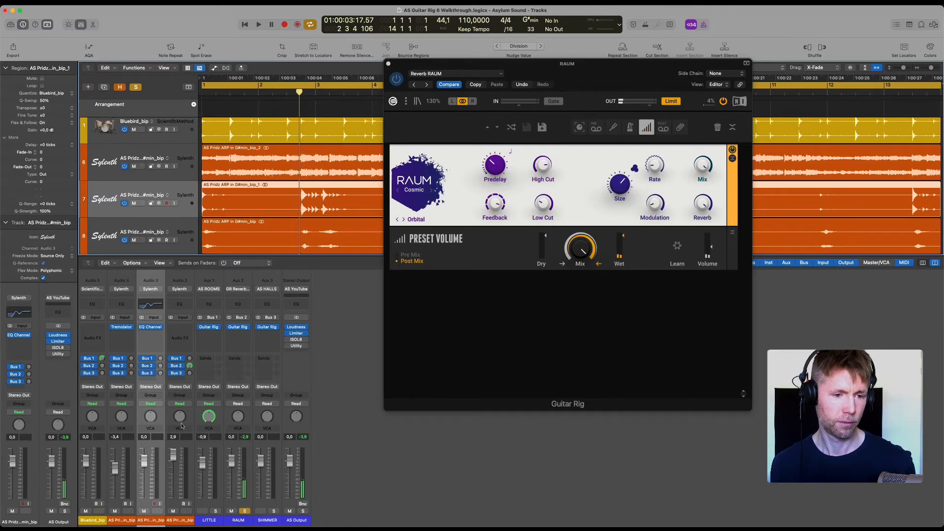
left_click_drag(187, 370, 171, 525)
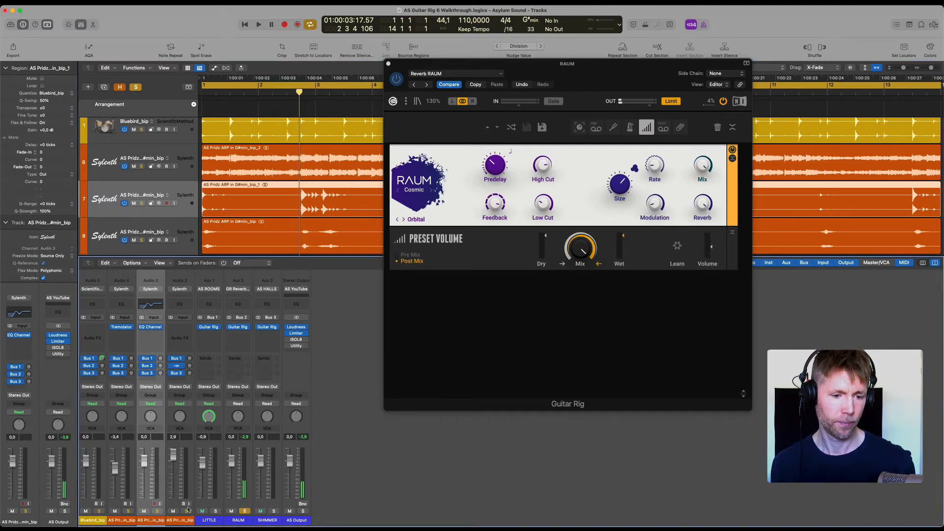
left_click(245, 511)
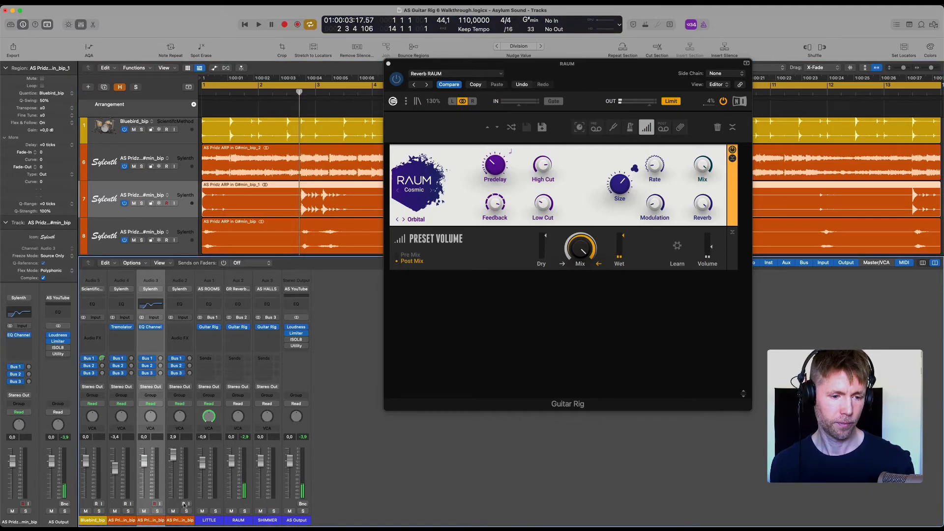
left_click(158, 512)
key("space")
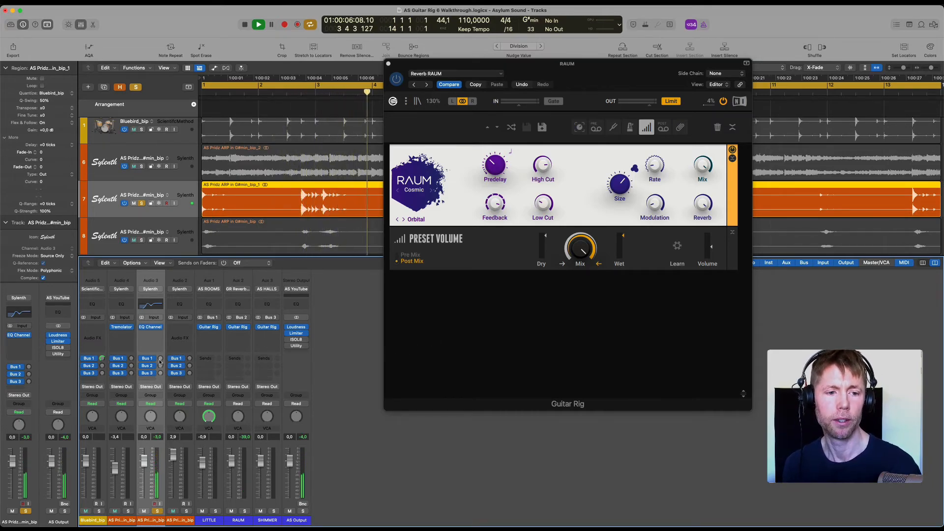
Raise the Bus 1 and Bus 2 sends on Sylenth track 7, and set its Bus 3 send to -1.7 dB.
left_click_drag(160, 359, 160, 339)
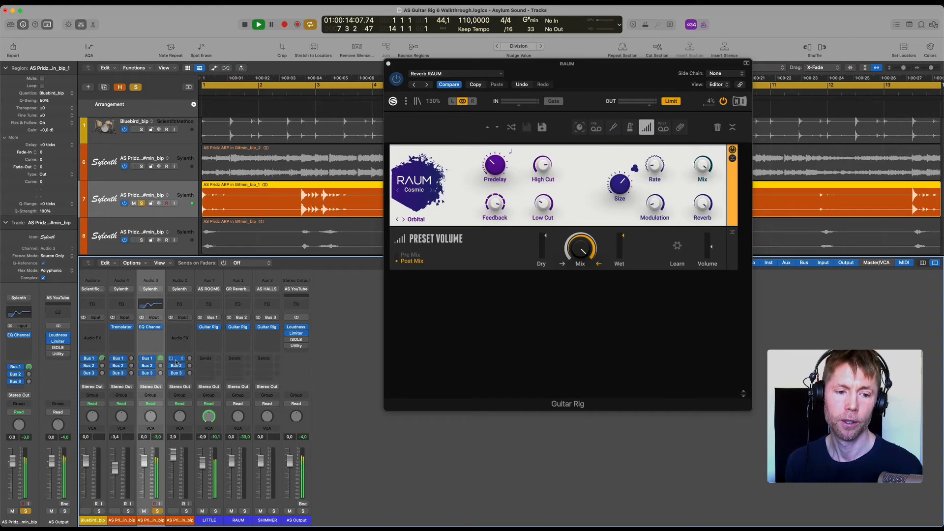
left_click_drag(161, 367, 160, 358)
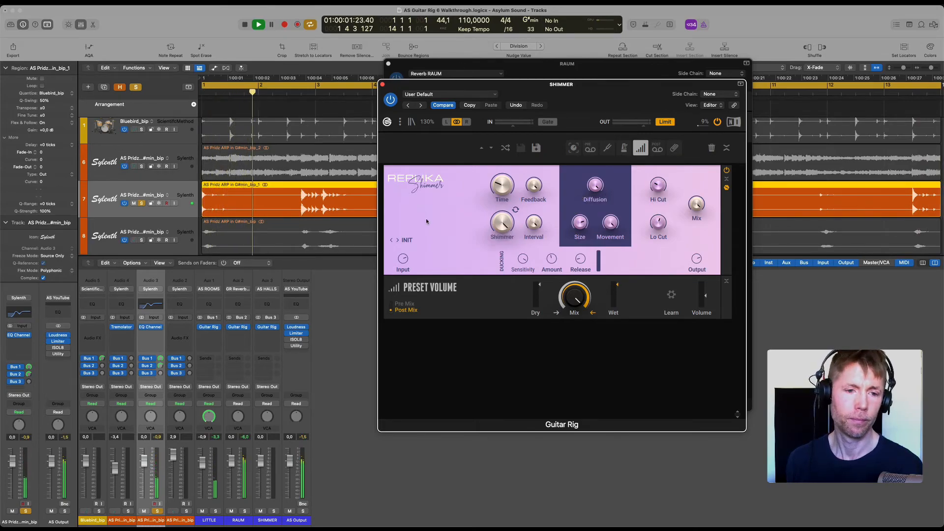
left_click_drag(161, 373, 159, 341)
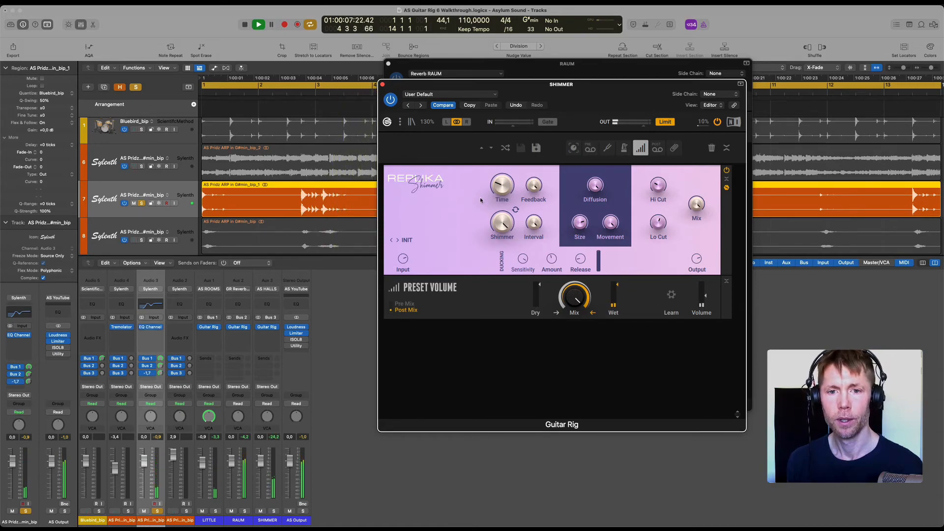
Raise the Time and lower the Shimmer in Replika Shimmer during playback, and stop the playback.
left_click_drag(503, 187, 499, 143)
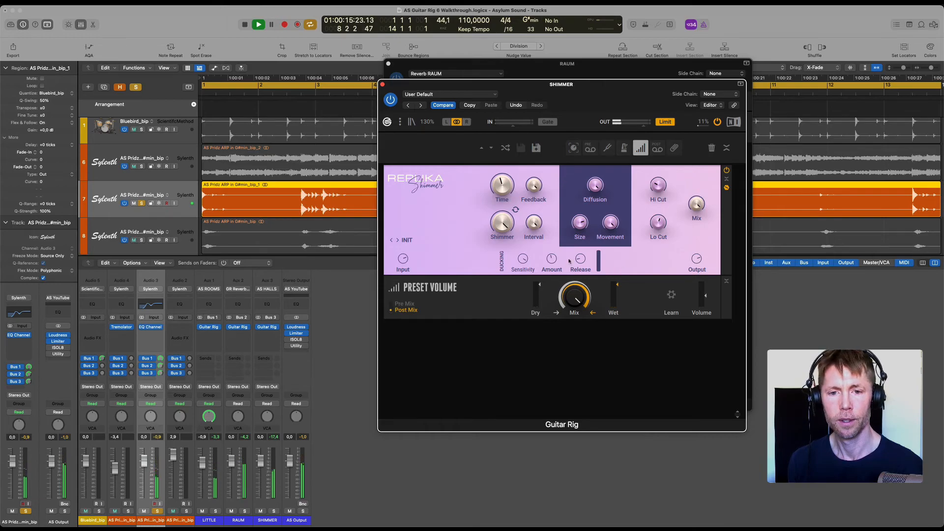
left_click_drag(551, 259, 547, 269)
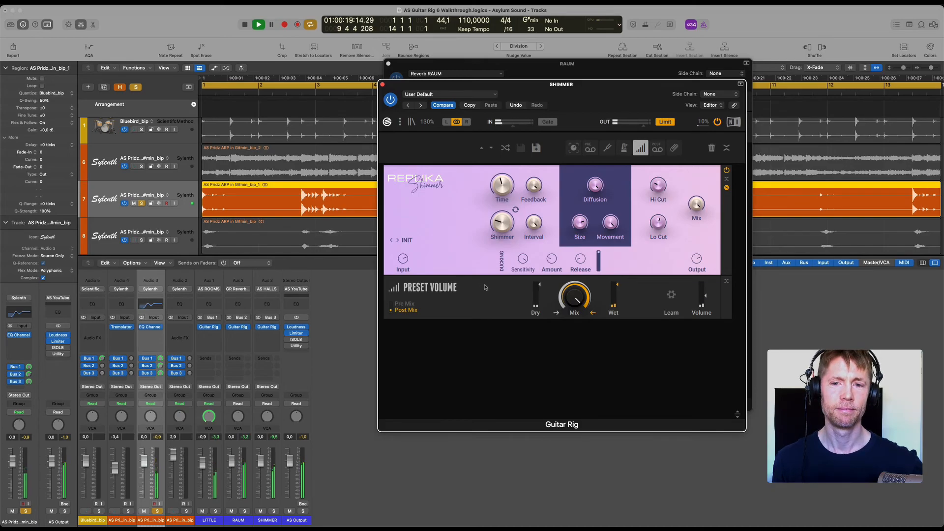
key("space")
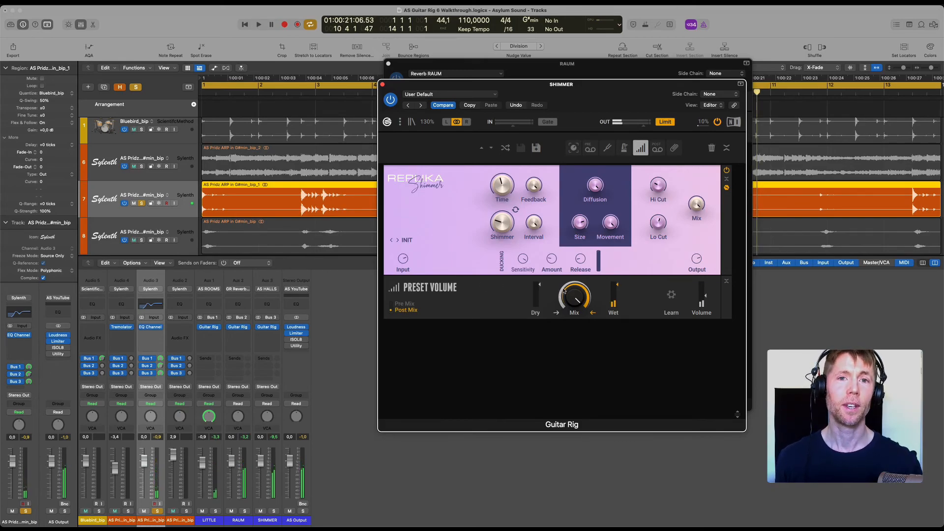